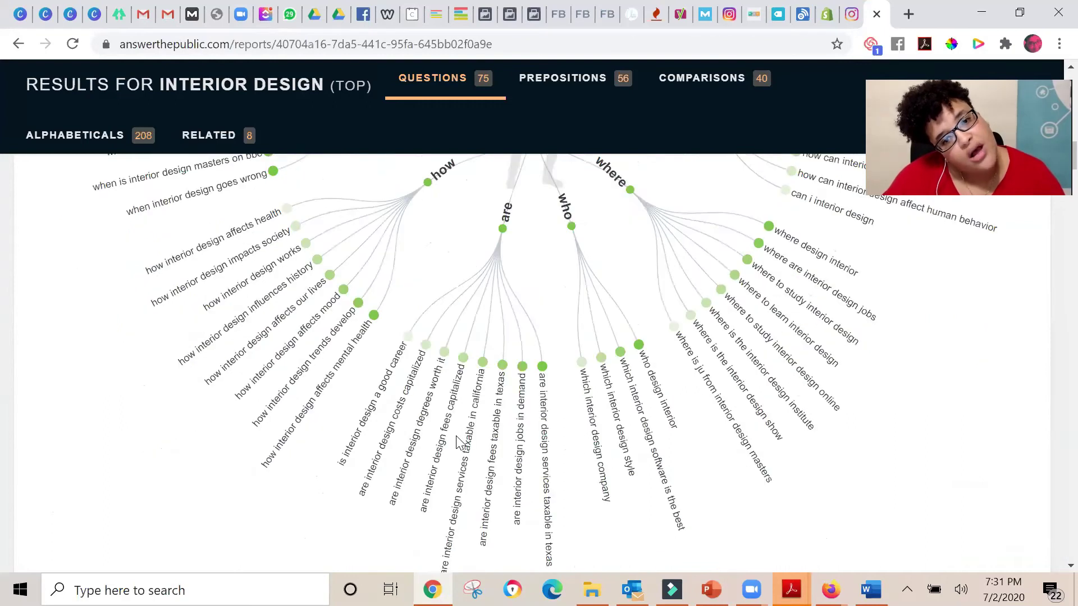
- Examine the prepositions diagram for interior design, covering the is, near, with, to, without, for and can branches
{"action": "scroll", "coordinate": [456, 442], "scroll_direction": "down", "scroll_amount": 5}
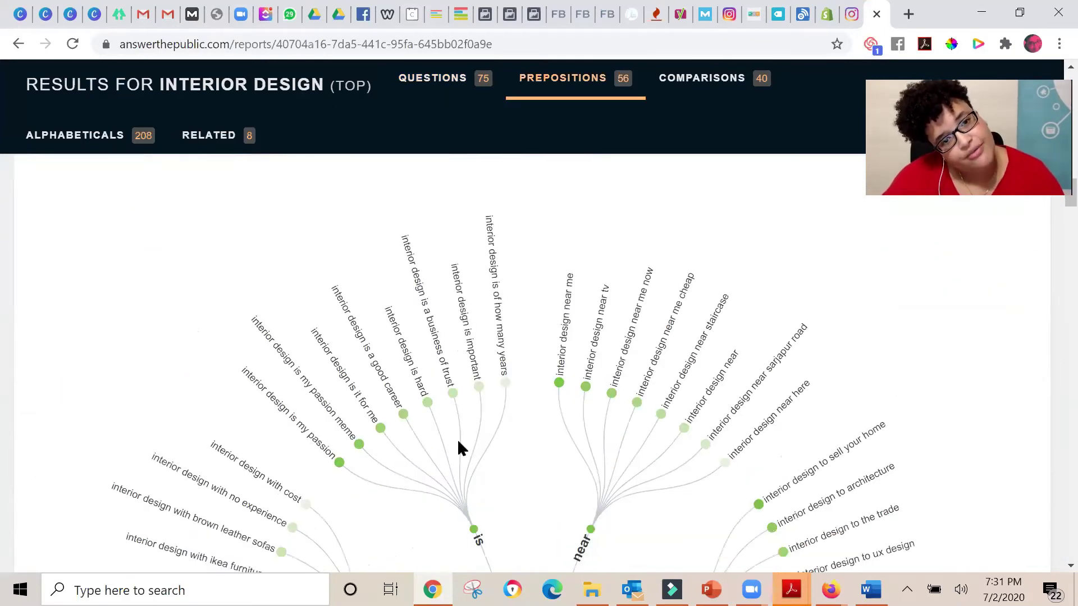
{"action": "scroll", "coordinate": [458, 443], "scroll_direction": "down", "scroll_amount": 2}
{"action": "scroll", "coordinate": [407, 464], "scroll_direction": "down", "scroll_amount": 2}
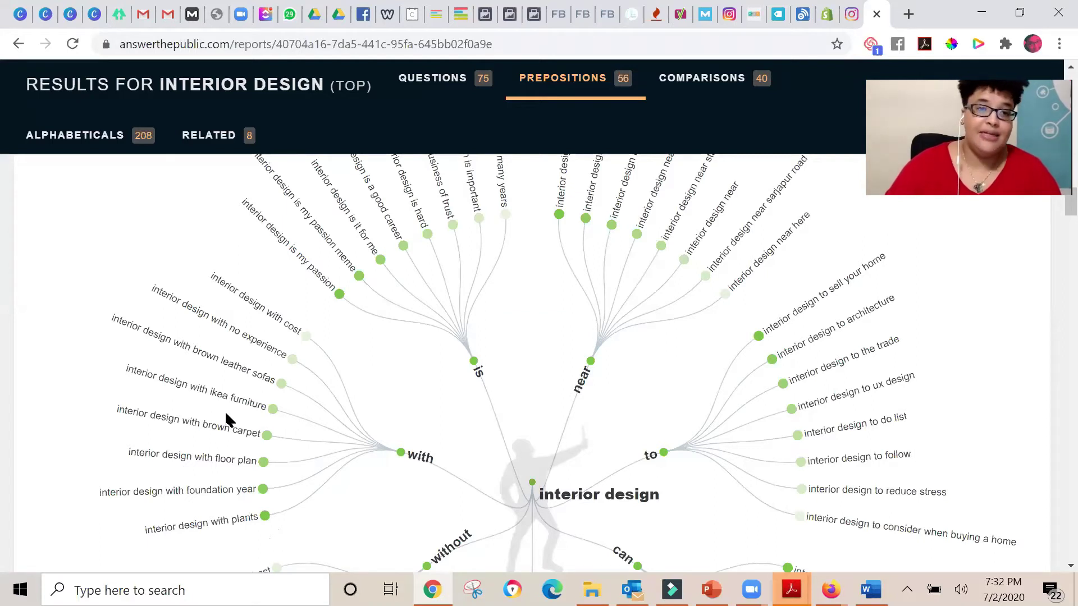
{"action": "scroll", "coordinate": [226, 415], "scroll_direction": "down", "scroll_amount": 1}
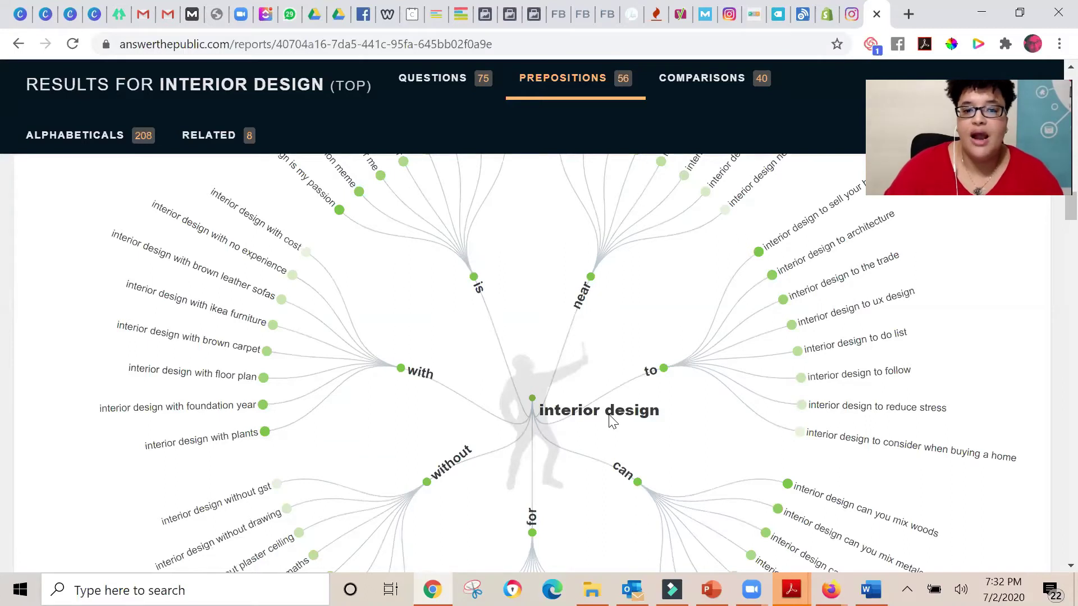
{"action": "scroll", "coordinate": [601, 428], "scroll_direction": "down", "scroll_amount": 1}
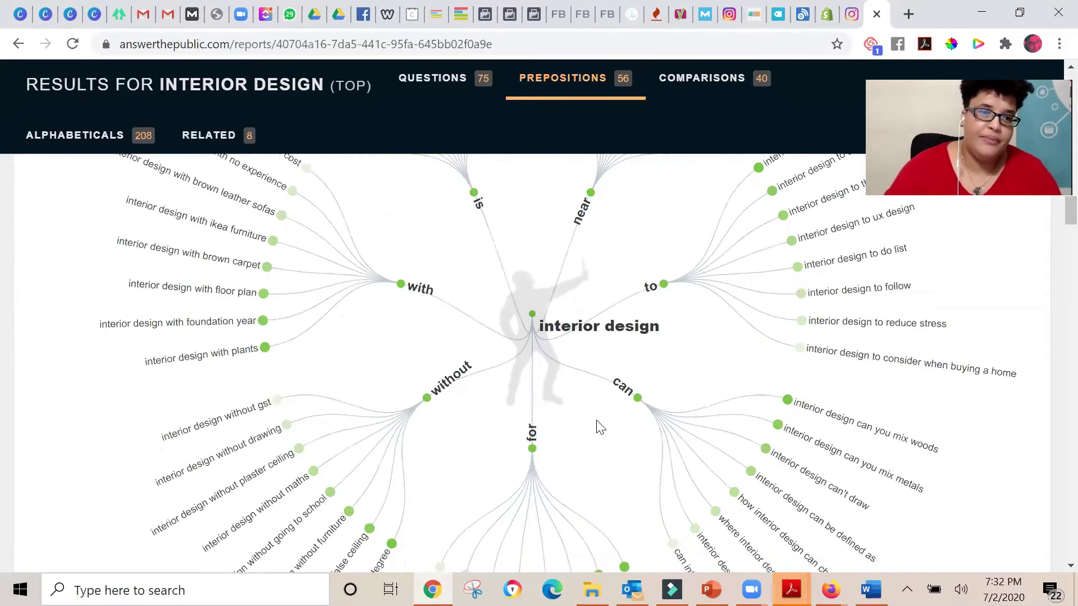
{"action": "scroll", "coordinate": [598, 426], "scroll_direction": "down", "scroll_amount": 1}
{"action": "scroll", "coordinate": [599, 427], "scroll_direction": "down", "scroll_amount": 2}
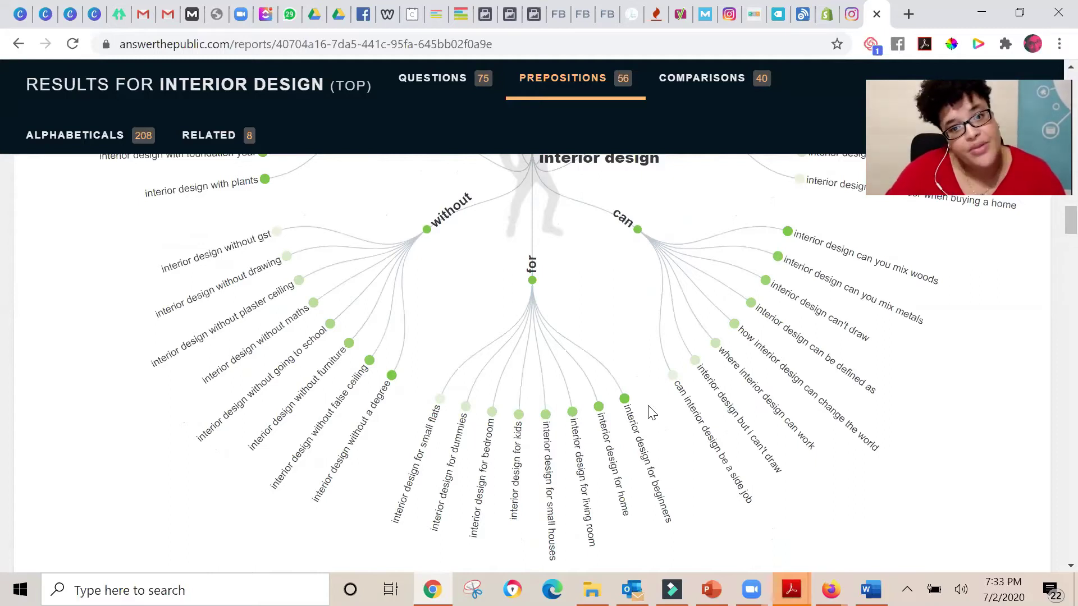
- Examine the comparisons diagram for interior design, covering the or, like, vs, and, and versus branches
{"action": "scroll", "coordinate": [650, 411], "scroll_direction": "down", "scroll_amount": 10}
{"action": "scroll", "coordinate": [649, 412], "scroll_direction": "down", "scroll_amount": 5}
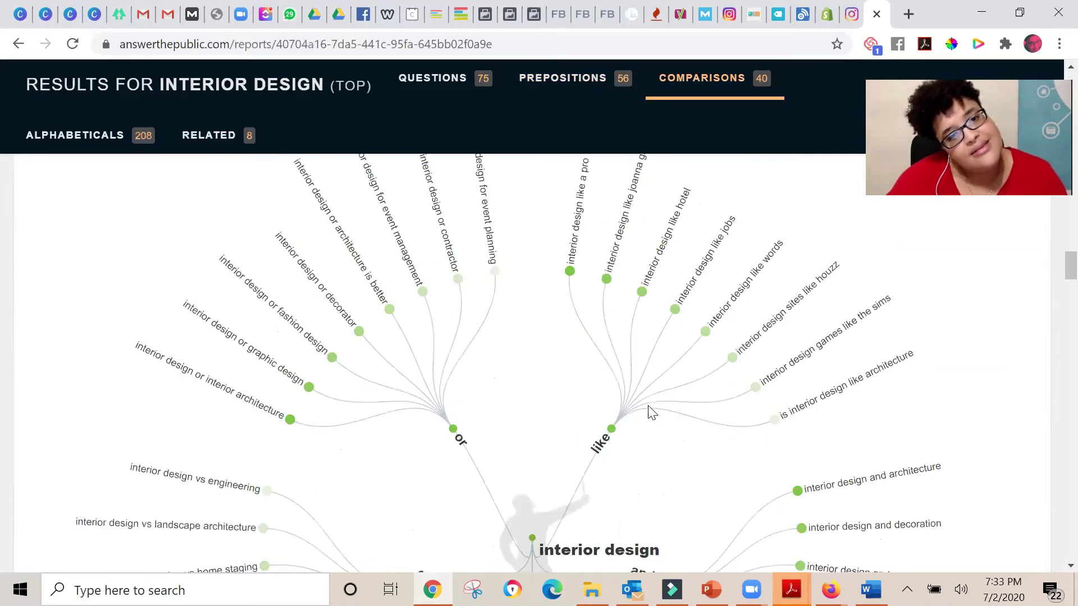
{"action": "scroll", "coordinate": [649, 411], "scroll_direction": "up", "scroll_amount": 2}
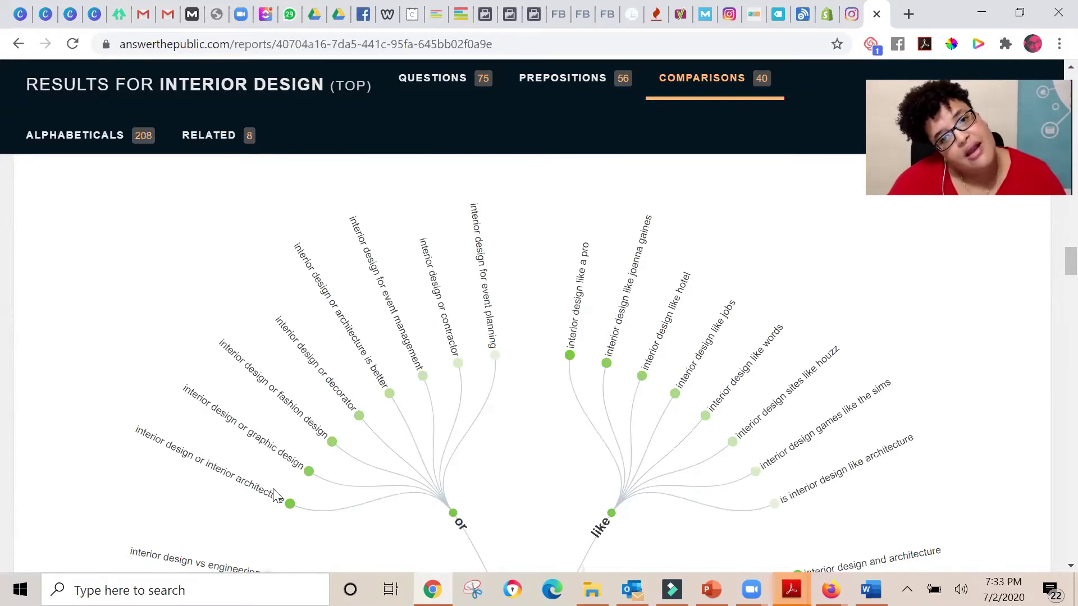
{"action": "scroll", "coordinate": [275, 494], "scroll_direction": "down", "scroll_amount": 3}
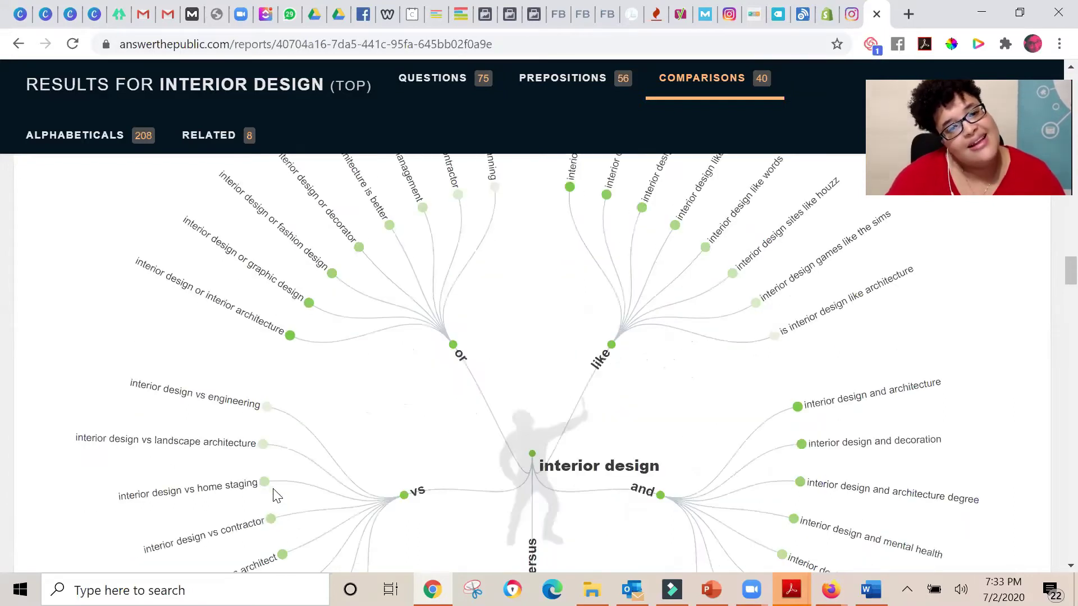
{"action": "scroll", "coordinate": [275, 494], "scroll_direction": "down", "scroll_amount": 2}
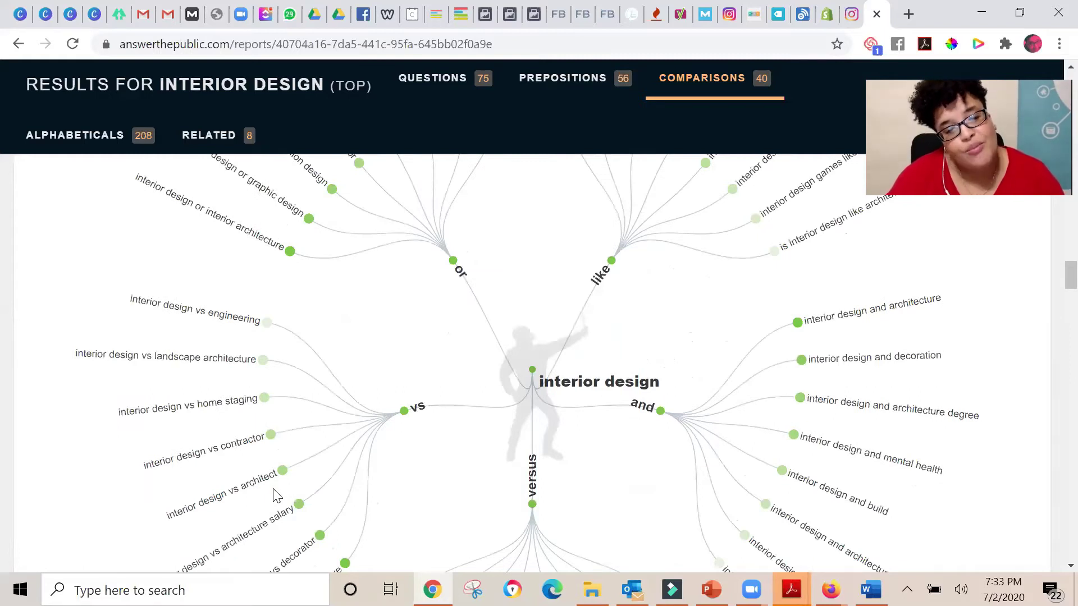
{"action": "scroll", "coordinate": [277, 495], "scroll_direction": "down", "scroll_amount": 2}
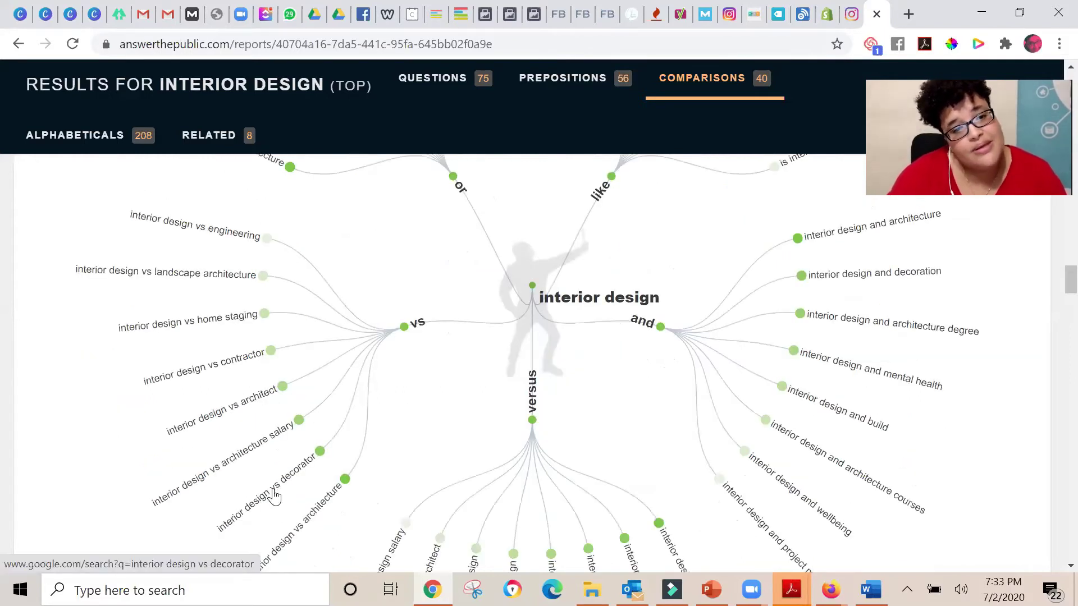
{"action": "scroll", "coordinate": [275, 495], "scroll_direction": "down", "scroll_amount": 6}
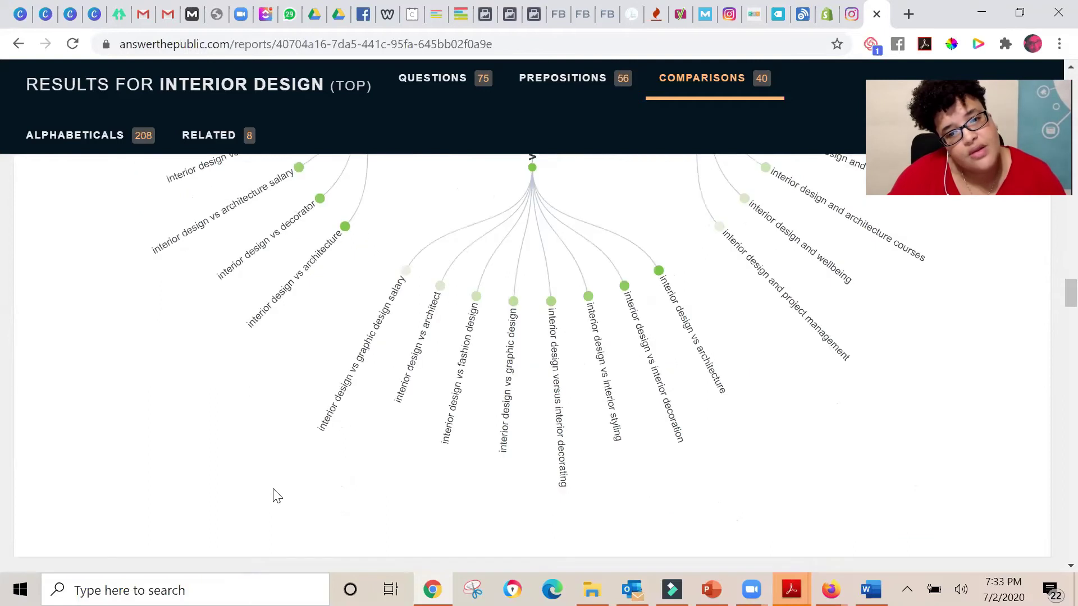
{"action": "scroll", "coordinate": [276, 495], "scroll_direction": "down", "scroll_amount": 3}
{"action": "scroll", "coordinate": [276, 495], "scroll_direction": "up", "scroll_amount": 5}
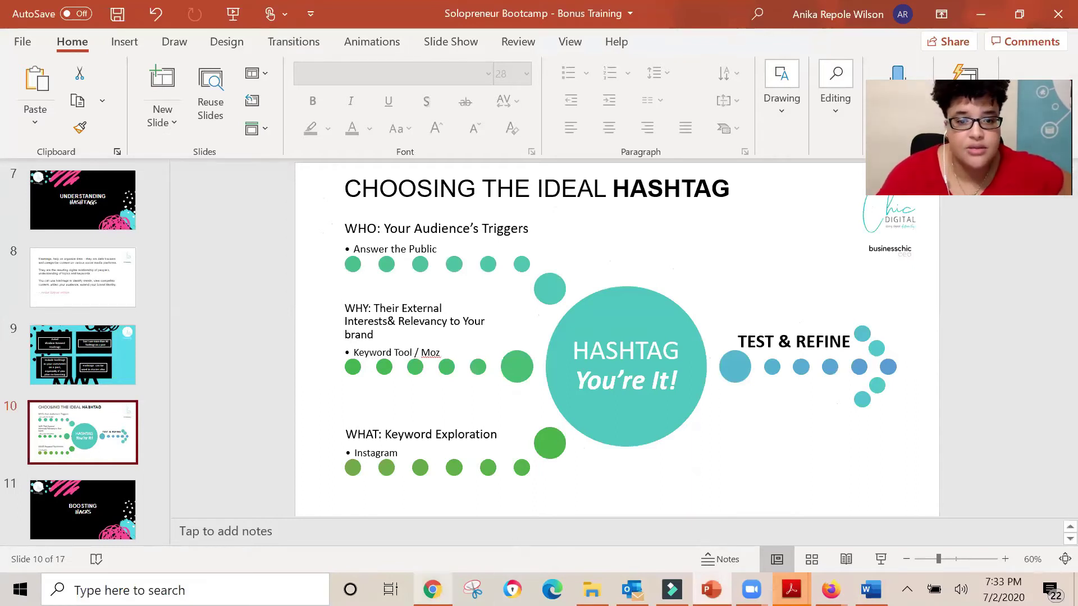
- Switch from the presentation back to Chrome and bring up the open Keyword Tool page
{"action": "mouse_move", "coordinate": [432, 589]}
{"action": "left_click", "coordinate": [460, 552]}
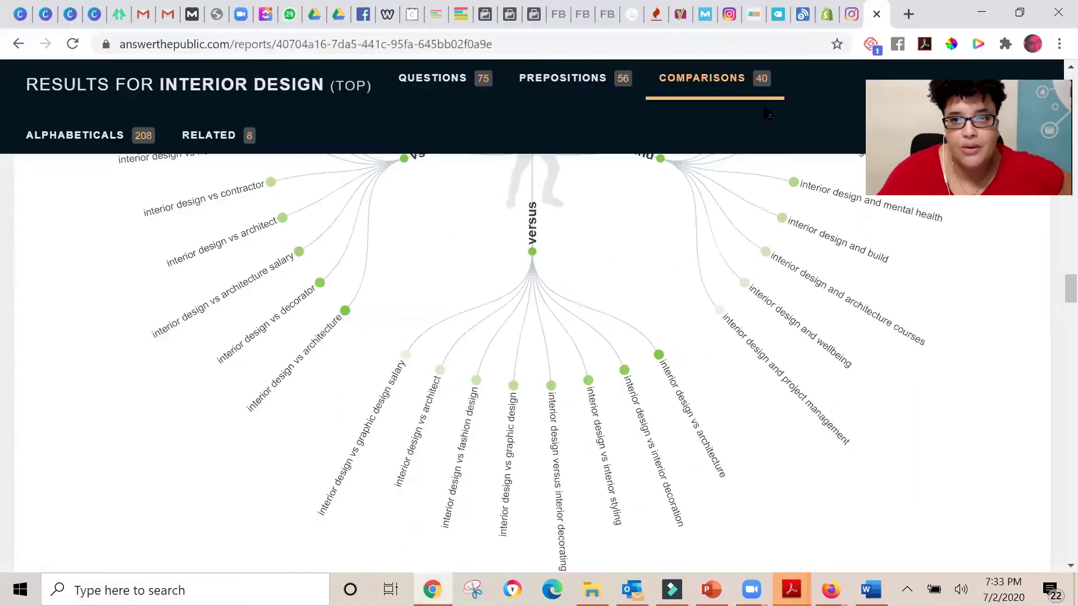
{"action": "left_click", "coordinate": [656, 14]}
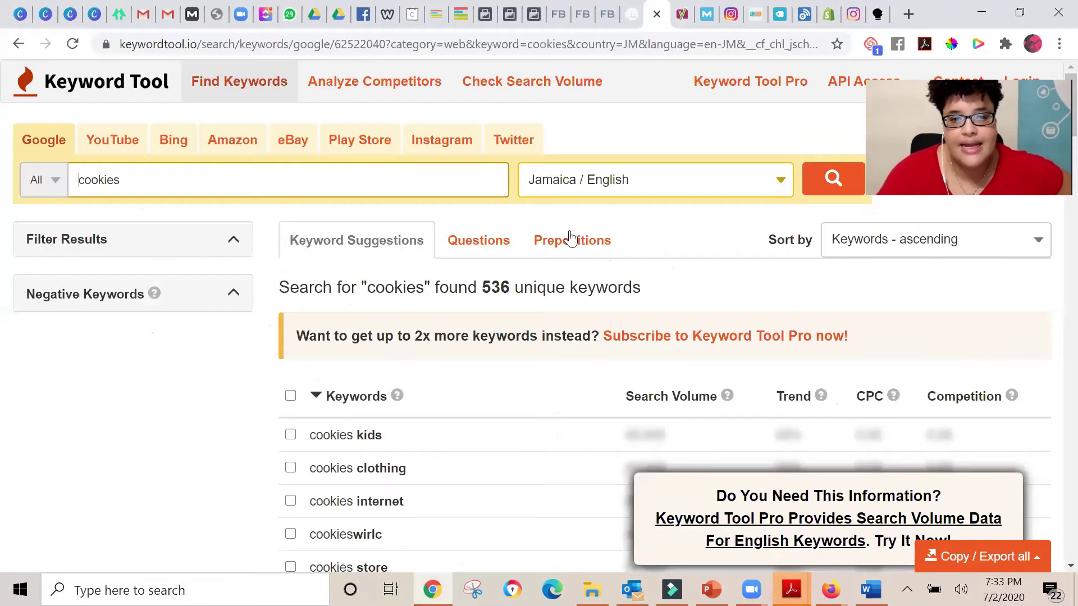
- Search Google keyword suggestions for "interior design" in place of the existing search term
{"action": "double_click", "coordinate": [125, 185]}
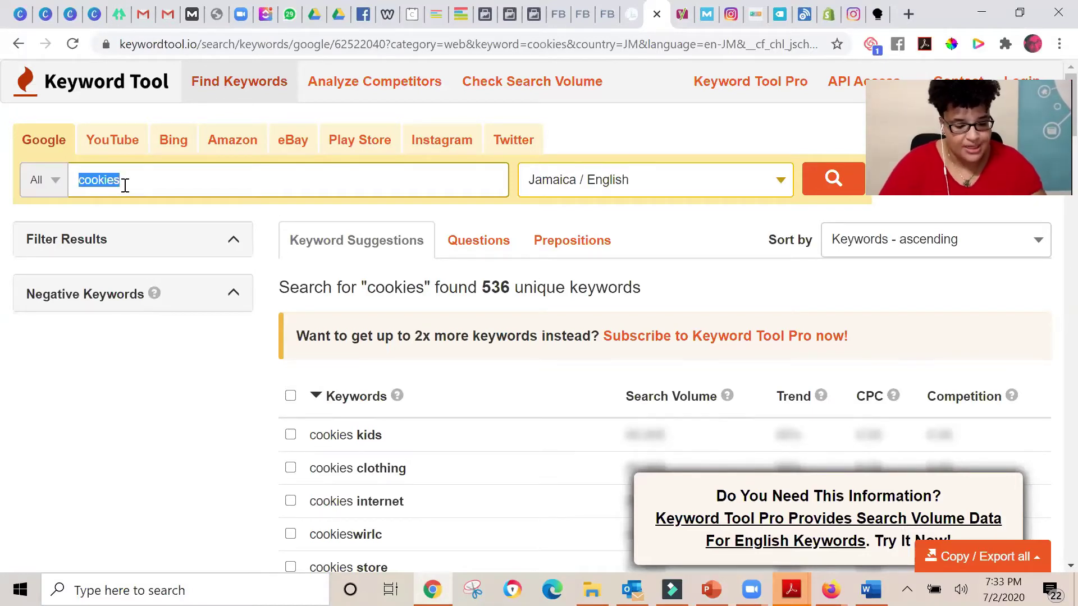
{"action": "type", "text": "inte"}
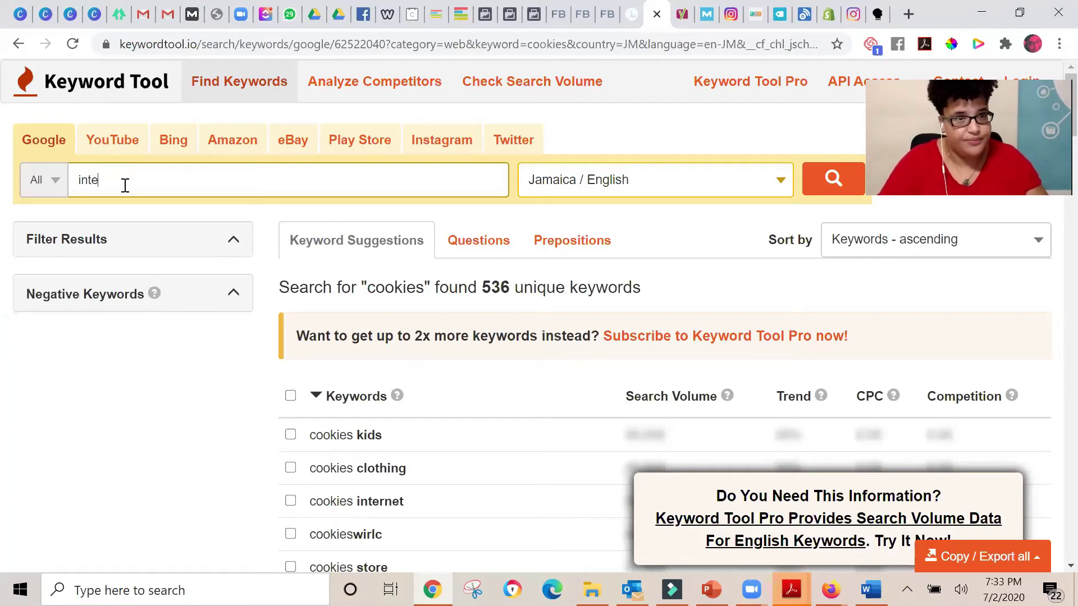
{"action": "type", "text": "rio"}
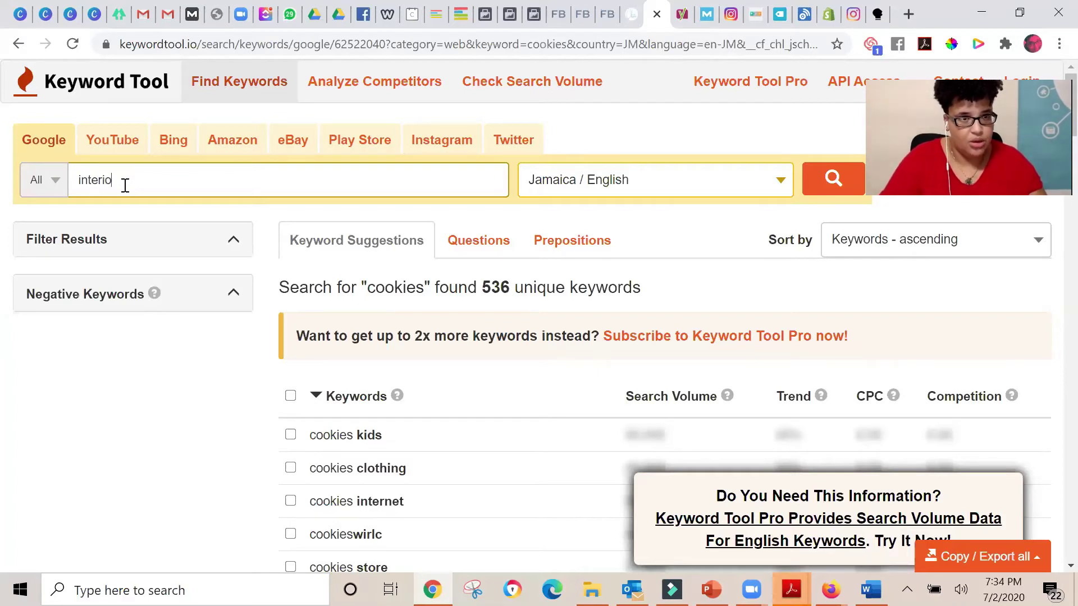
{"action": "type", "text": "r design"}
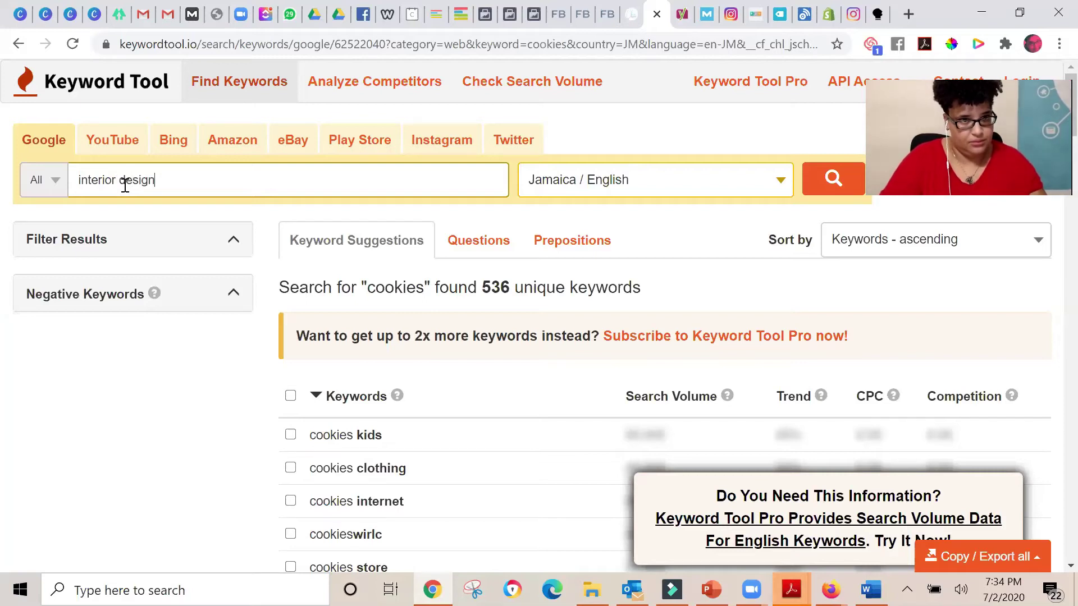
{"action": "key", "text": "Return"}
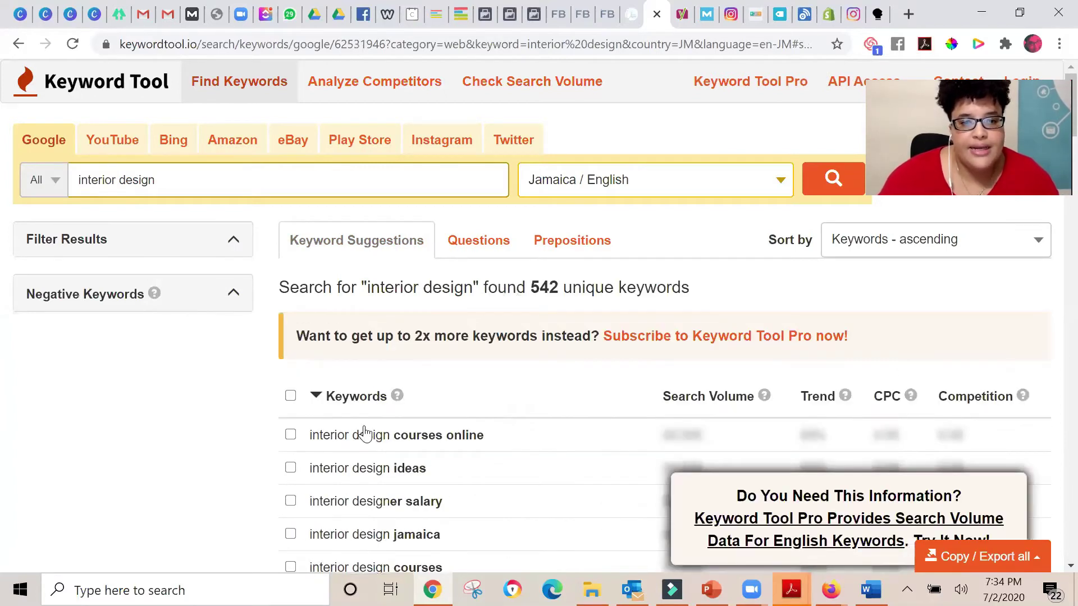
- Read through the keyword suggestions for interior design to find relevant hashtag ideas
{"action": "scroll", "coordinate": [467, 471], "scroll_direction": "down", "scroll_amount": 3}
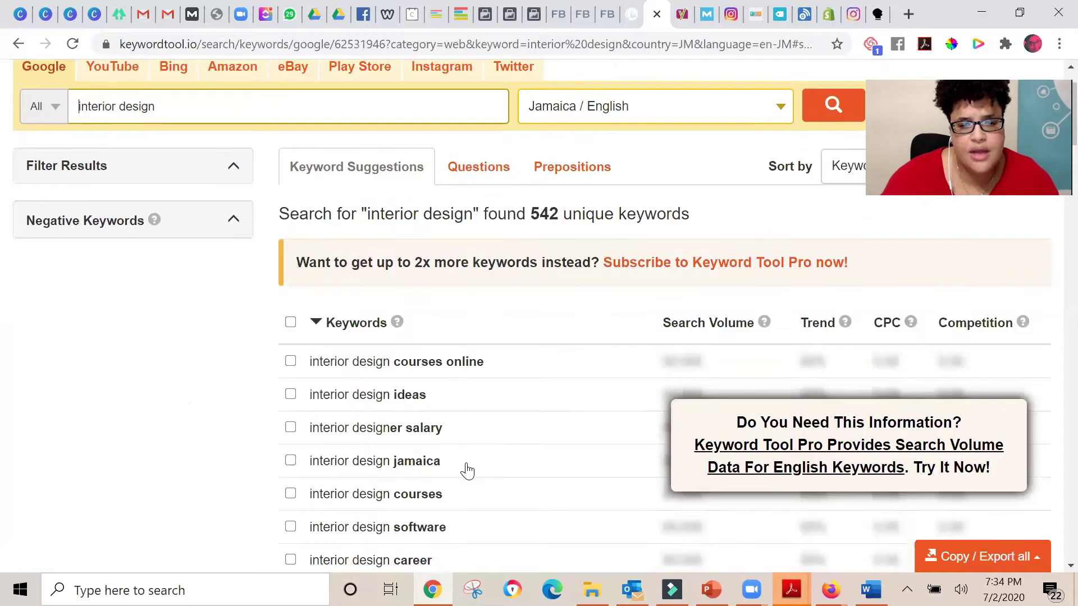
{"action": "scroll", "coordinate": [467, 471], "scroll_direction": "down", "scroll_amount": 6}
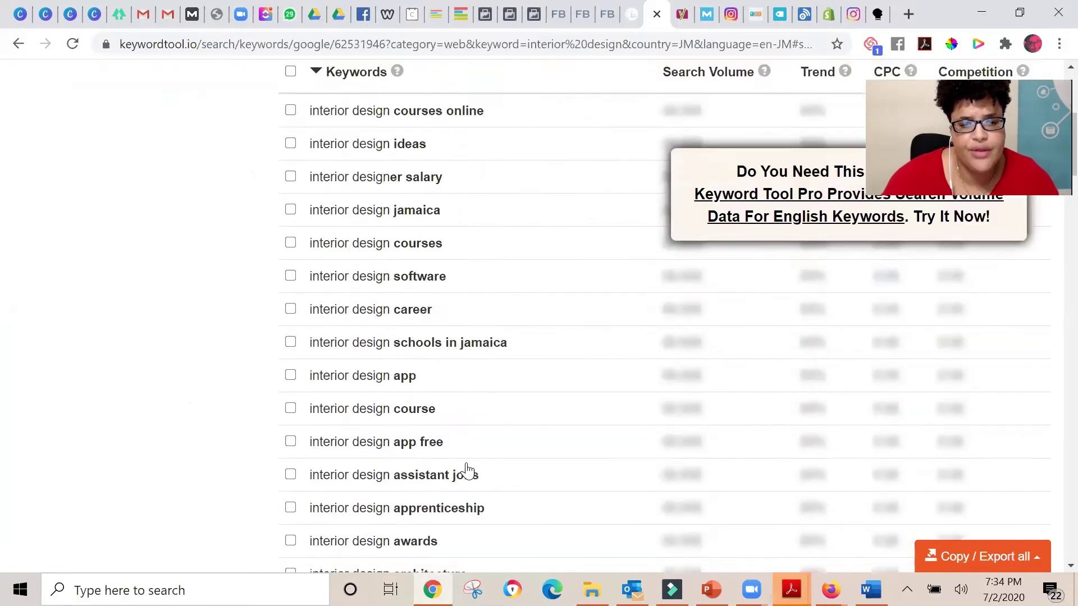
{"action": "scroll", "coordinate": [467, 471], "scroll_direction": "down", "scroll_amount": 6}
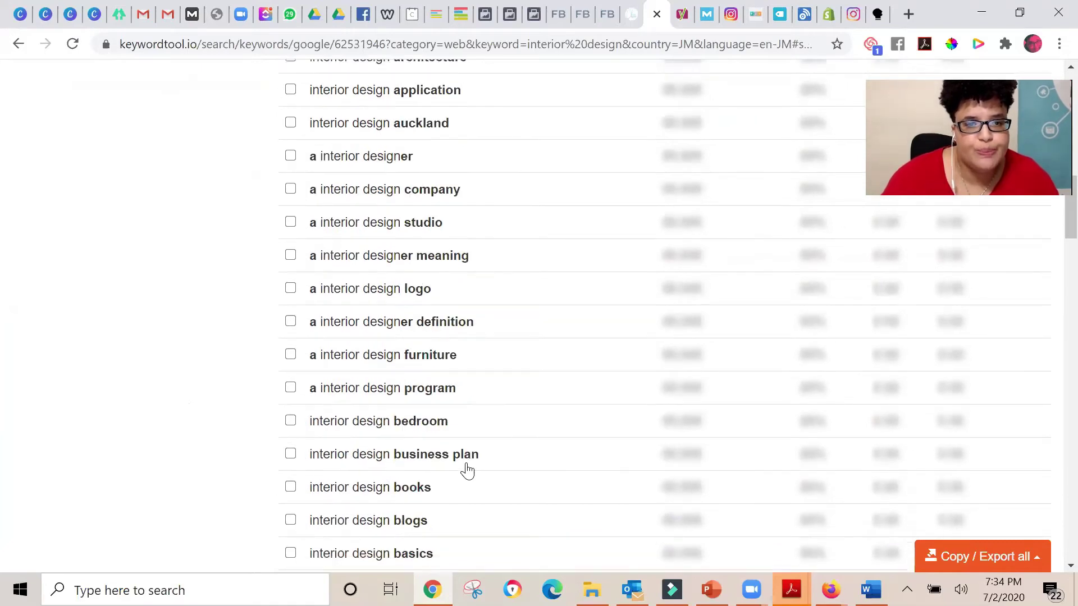
{"action": "scroll", "coordinate": [467, 471], "scroll_direction": "down", "scroll_amount": 2}
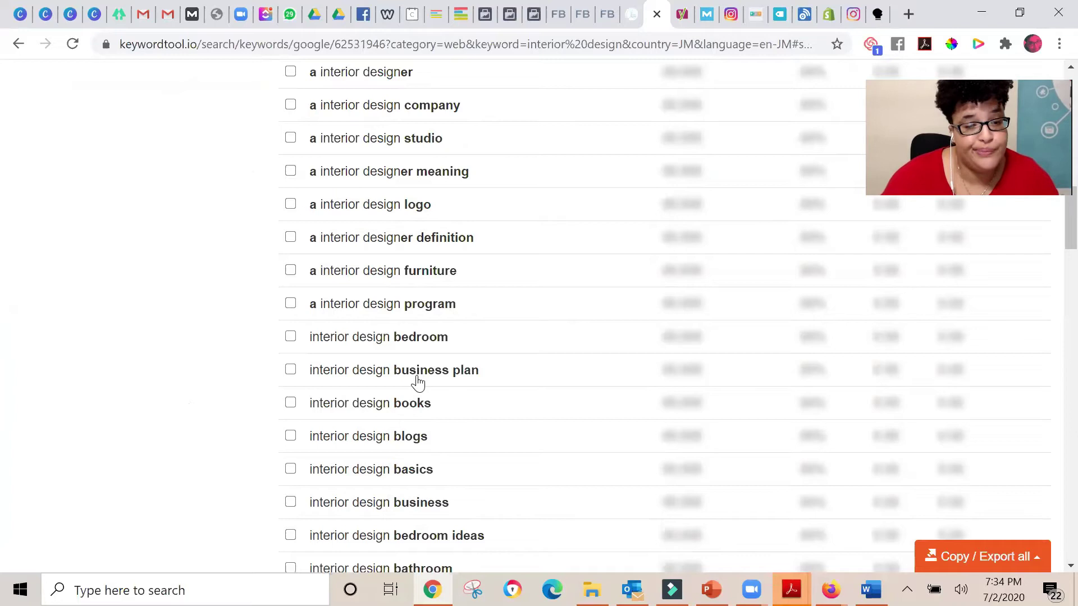
{"action": "scroll", "coordinate": [417, 383], "scroll_direction": "down", "scroll_amount": 2}
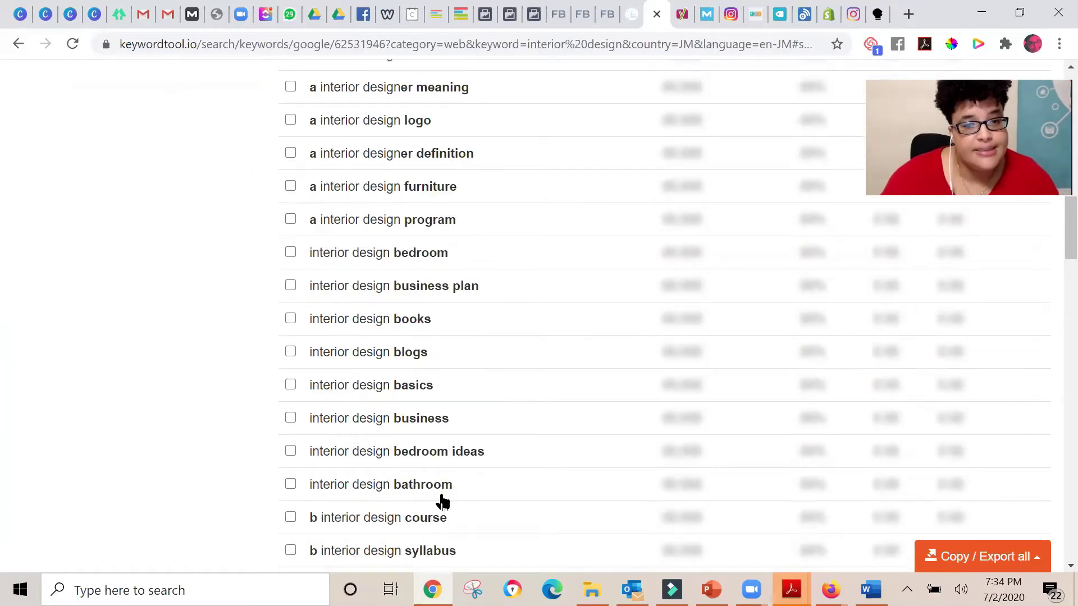
{"action": "scroll", "coordinate": [443, 501], "scroll_direction": "down", "scroll_amount": 2}
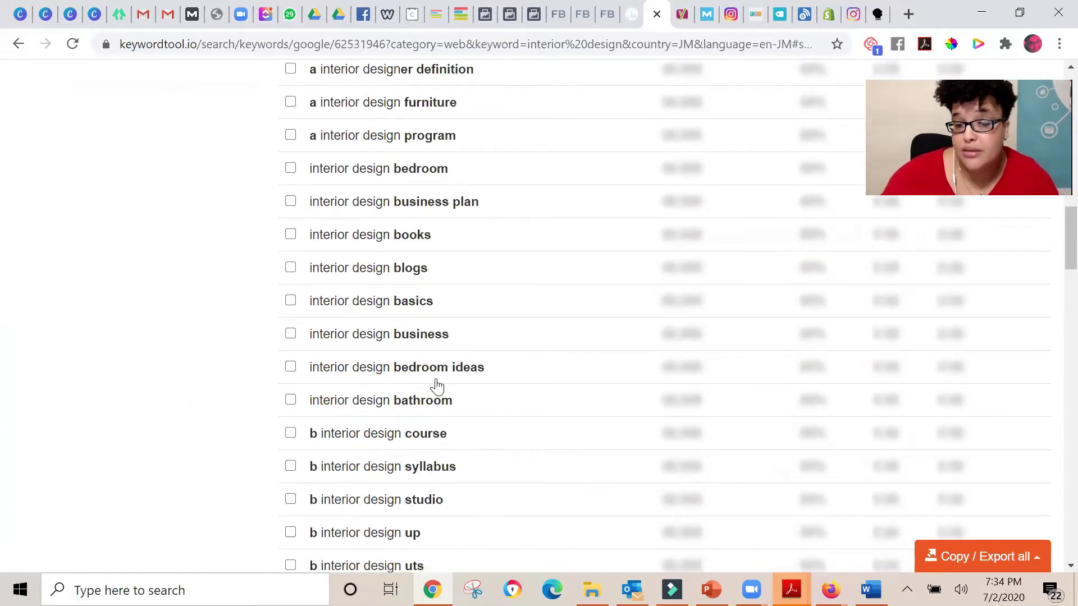
{"action": "scroll", "coordinate": [436, 386], "scroll_direction": "down", "scroll_amount": 2}
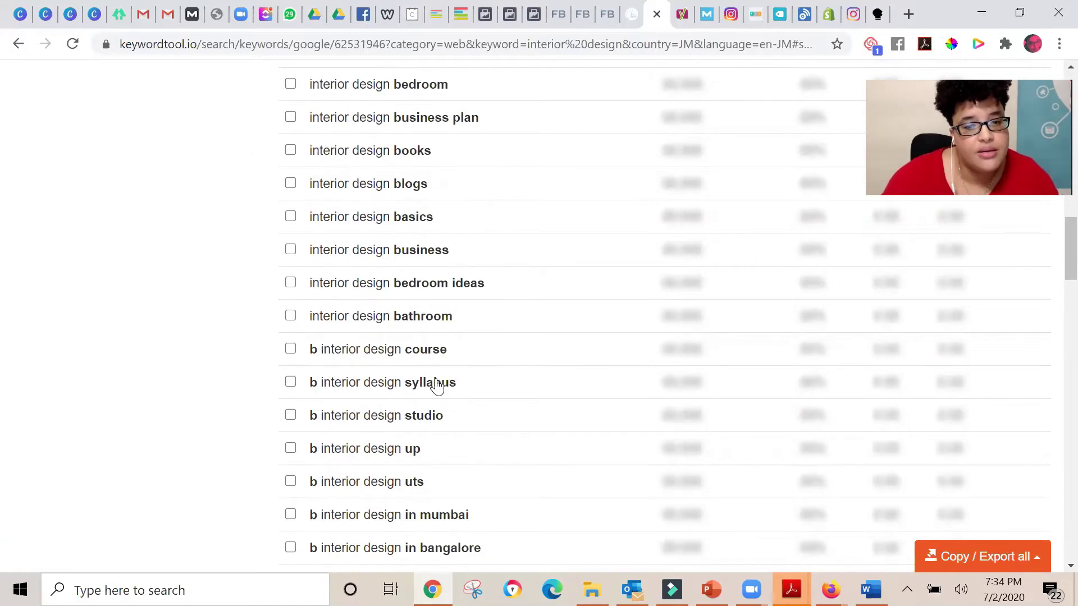
{"action": "scroll", "coordinate": [437, 386], "scroll_direction": "down", "scroll_amount": 3}
{"action": "scroll", "coordinate": [437, 386], "scroll_direction": "down", "scroll_amount": 3}
{"action": "scroll", "coordinate": [436, 386], "scroll_direction": "down", "scroll_amount": 3}
{"action": "scroll", "coordinate": [437, 386], "scroll_direction": "down", "scroll_amount": 3}
{"action": "scroll", "coordinate": [437, 386], "scroll_direction": "down", "scroll_amount": 2}
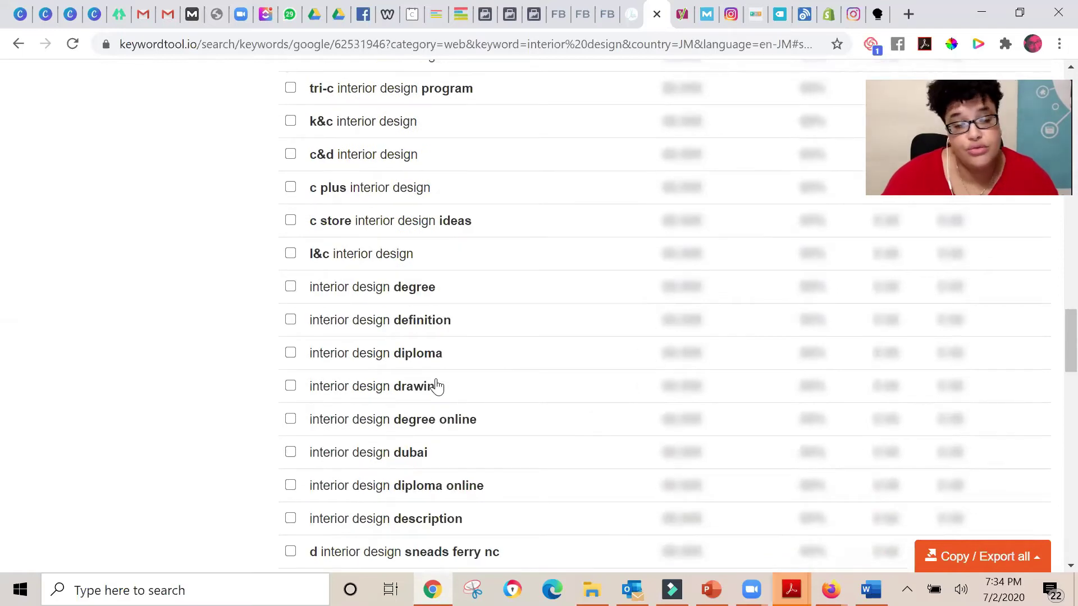
{"action": "scroll", "coordinate": [436, 387], "scroll_direction": "down", "scroll_amount": 3}
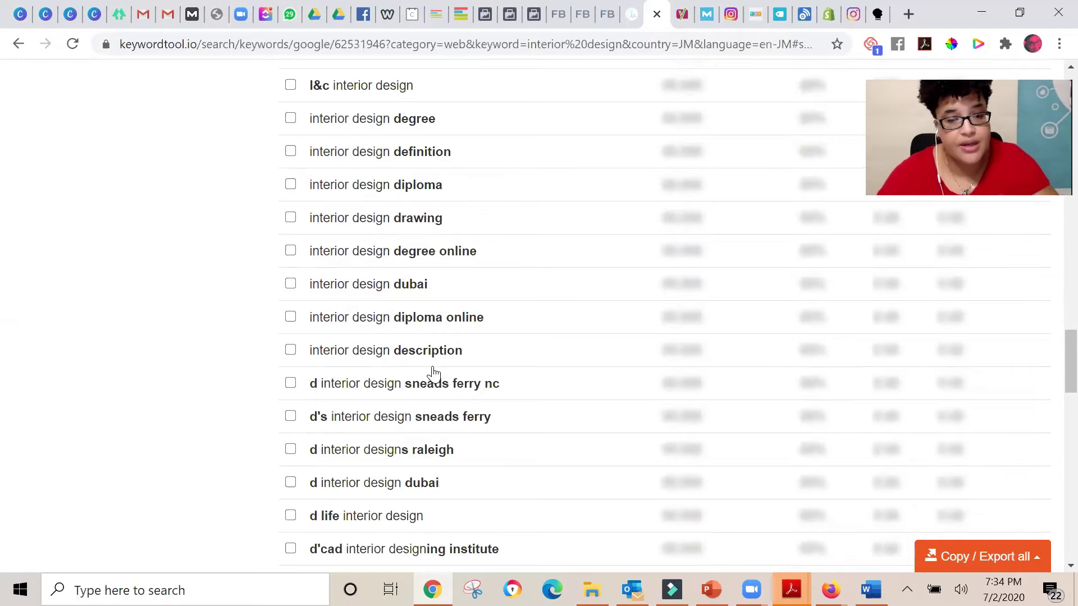
{"action": "scroll", "coordinate": [434, 375], "scroll_direction": "down", "scroll_amount": 2}
{"action": "scroll", "coordinate": [433, 375], "scroll_direction": "down", "scroll_amount": 4}
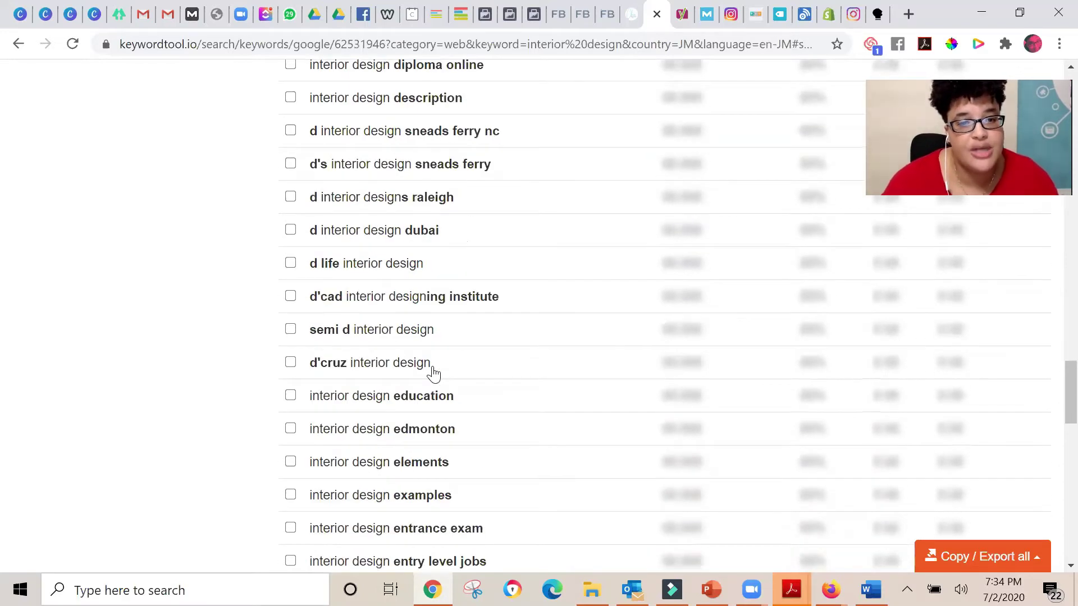
{"action": "scroll", "coordinate": [433, 373], "scroll_direction": "down", "scroll_amount": 2}
{"action": "scroll", "coordinate": [436, 463], "scroll_direction": "down", "scroll_amount": 8}
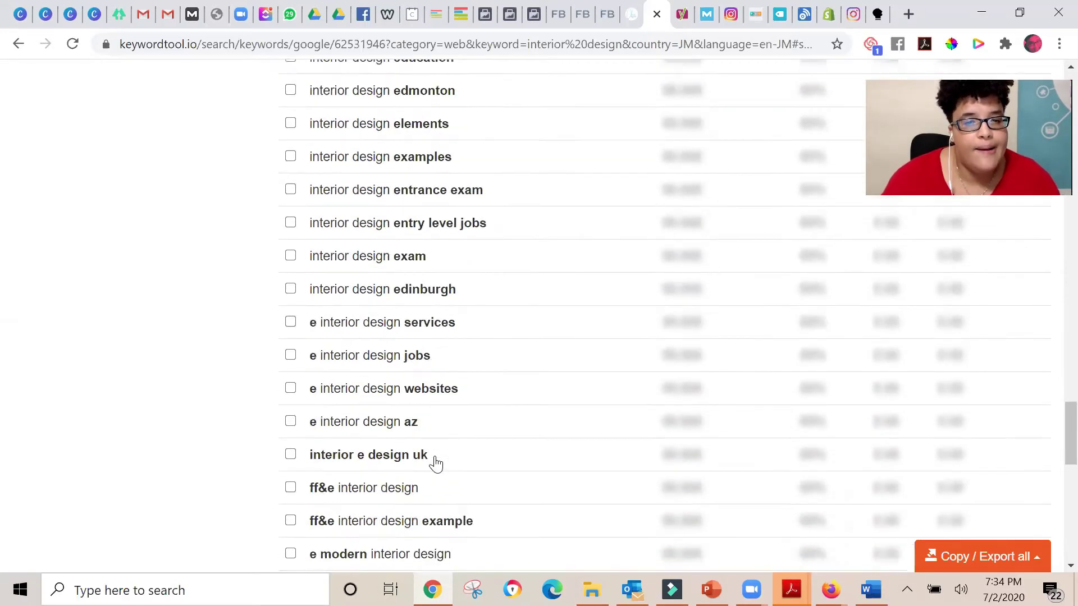
- Run a new keyword search for "decor" and look over the first suggestions
{"action": "scroll", "coordinate": [434, 460], "scroll_direction": "up", "scroll_amount": 15}
{"action": "scroll", "coordinate": [433, 454], "scroll_direction": "up", "scroll_amount": 20}
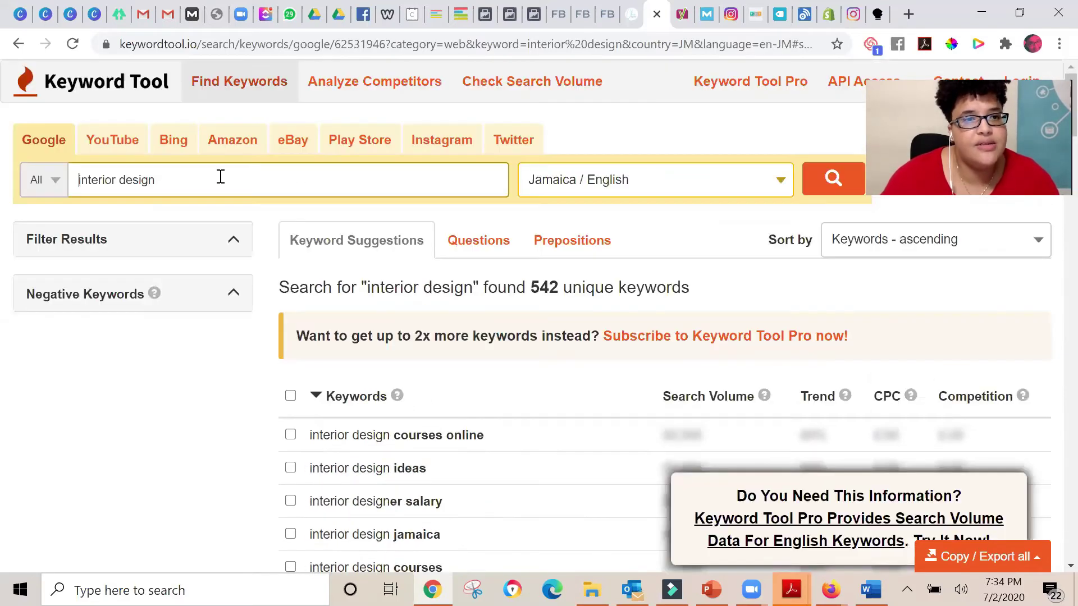
{"action": "triple_click", "coordinate": [213, 185]}
{"action": "type", "text": "decor"}
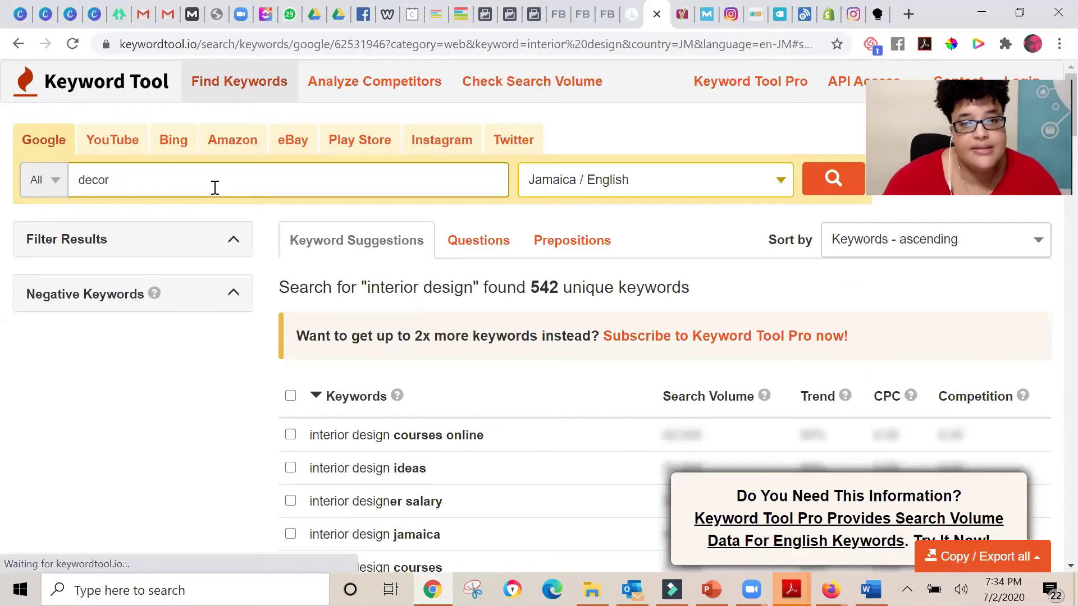
{"action": "key", "text": "Return"}
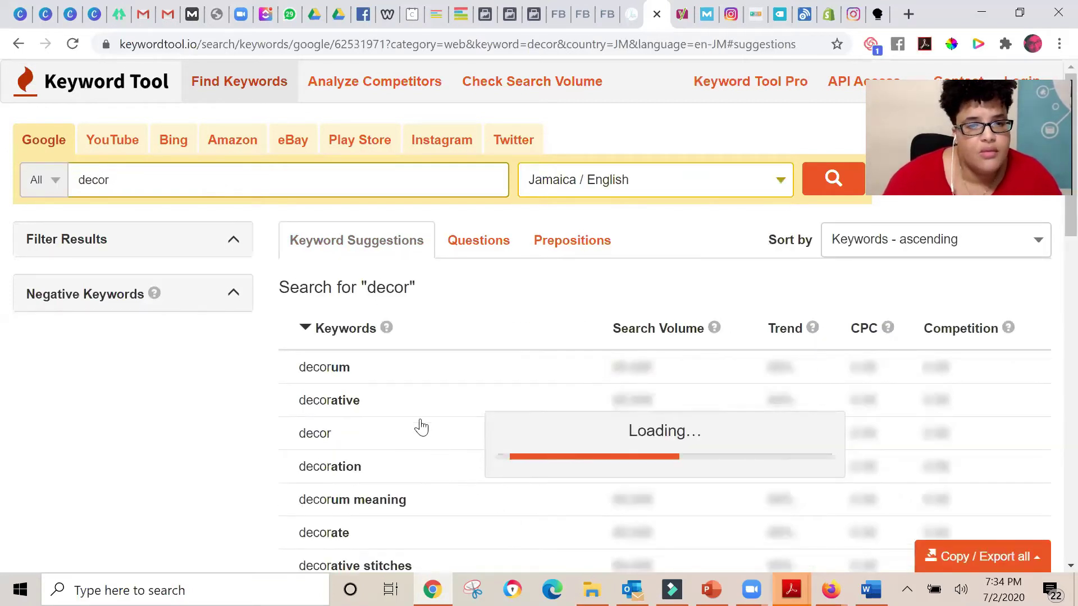
{"action": "scroll", "coordinate": [420, 428], "scroll_direction": "down", "scroll_amount": 3}
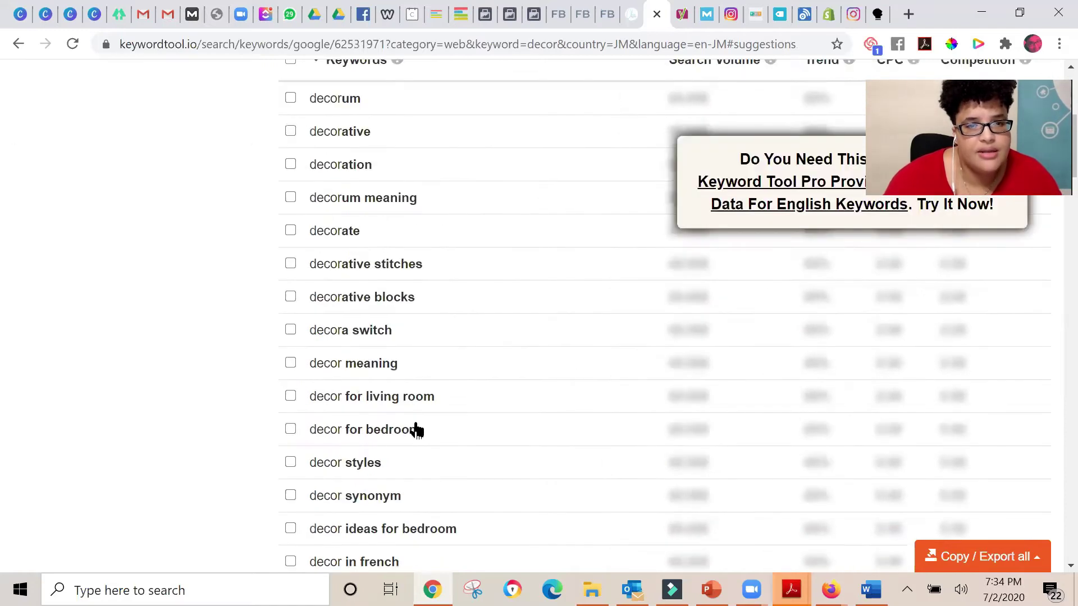
{"action": "scroll", "coordinate": [442, 417], "scroll_direction": "up", "scroll_amount": 3}
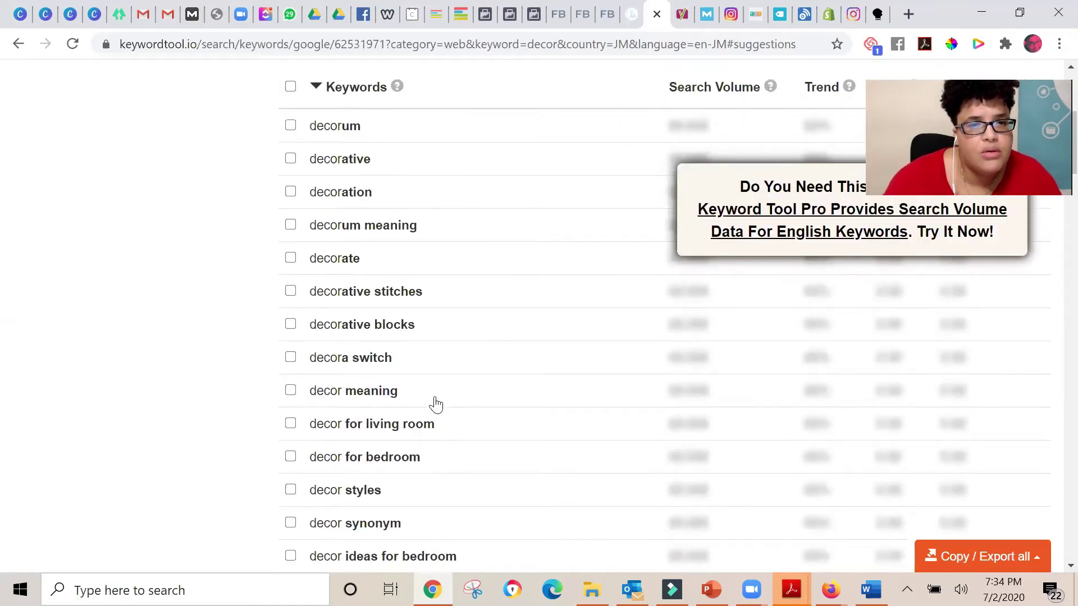
- Read through the keyword suggestions for decor to find relevant hashtag ideas
{"action": "scroll", "coordinate": [436, 404], "scroll_direction": "down", "scroll_amount": 3}
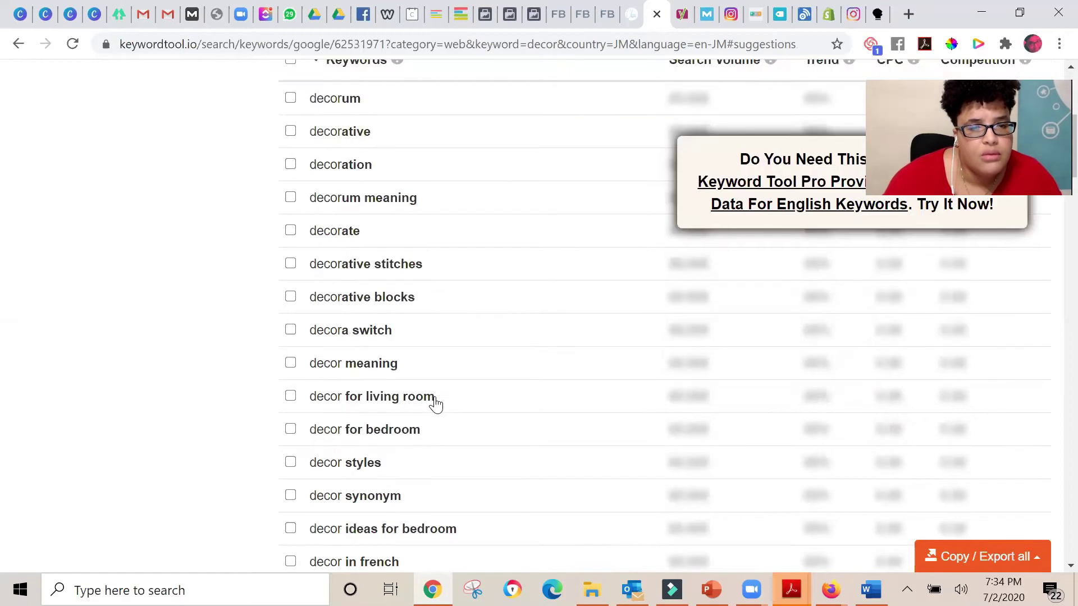
{"action": "scroll", "coordinate": [435, 403], "scroll_direction": "down", "scroll_amount": 2}
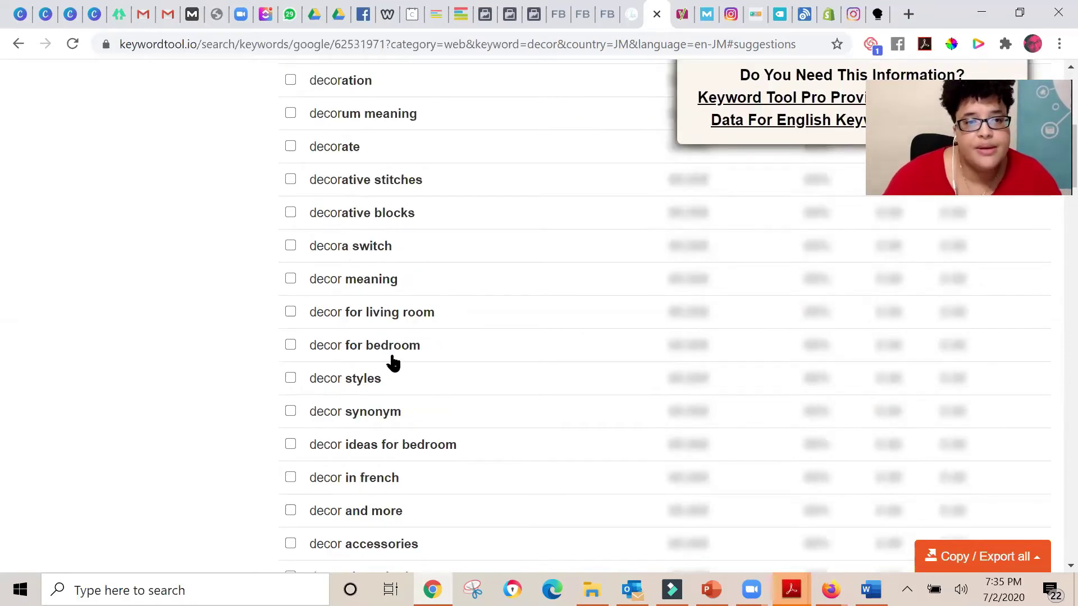
{"action": "scroll", "coordinate": [406, 399], "scroll_direction": "down", "scroll_amount": 2}
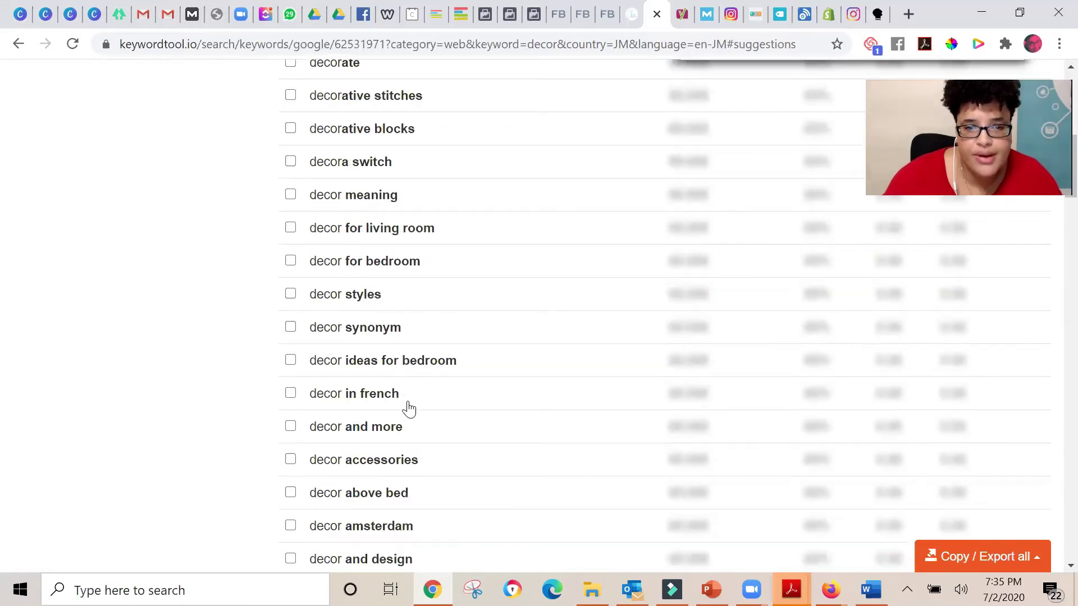
{"action": "scroll", "coordinate": [408, 409], "scroll_direction": "down", "scroll_amount": 7}
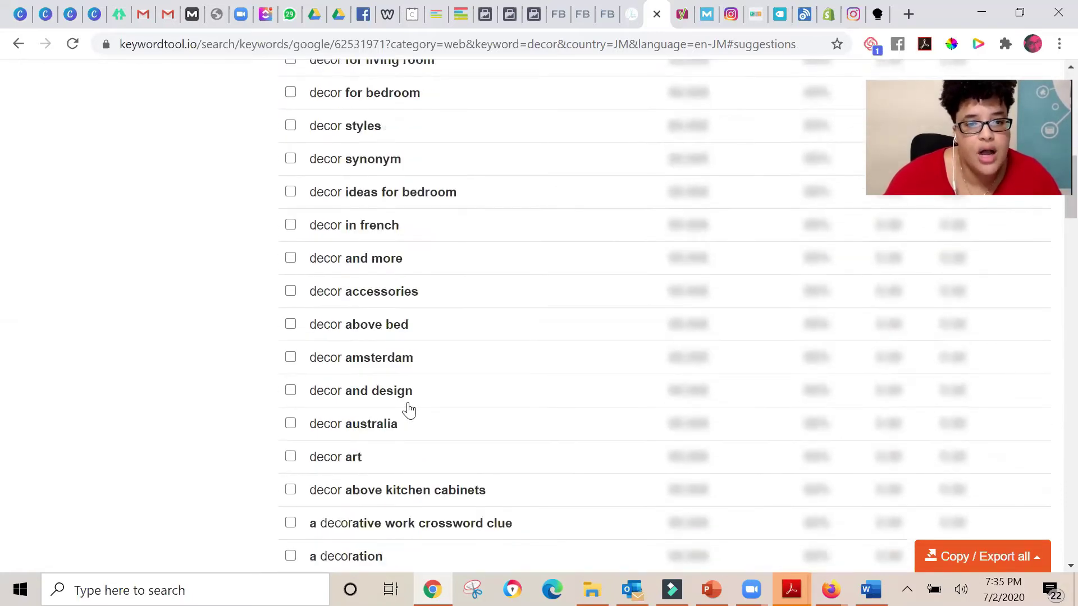
{"action": "scroll", "coordinate": [408, 410], "scroll_direction": "down", "scroll_amount": 10}
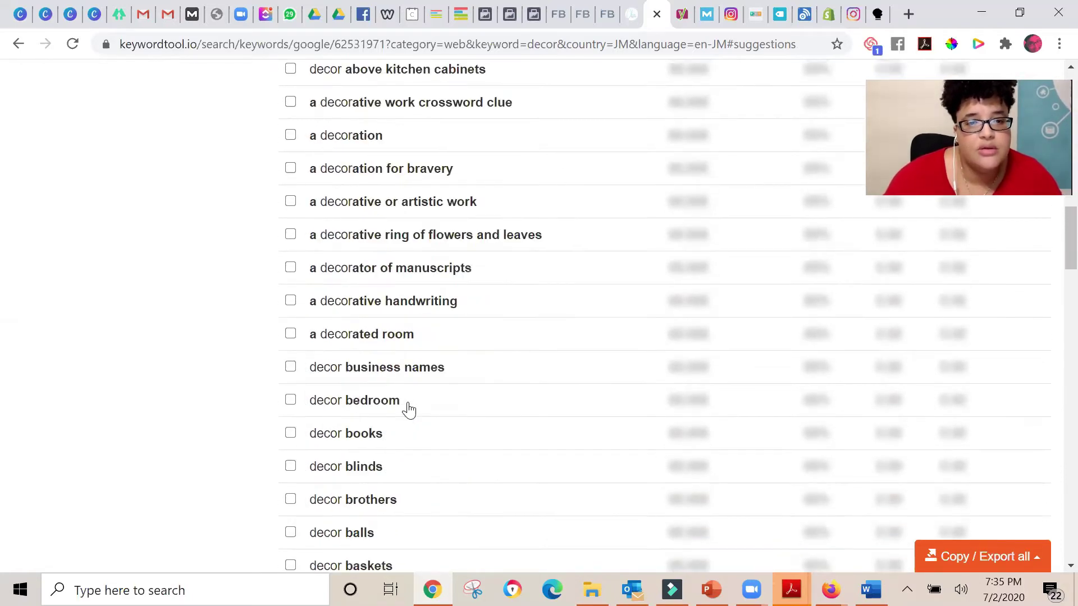
{"action": "scroll", "coordinate": [409, 411], "scroll_direction": "down", "scroll_amount": 2}
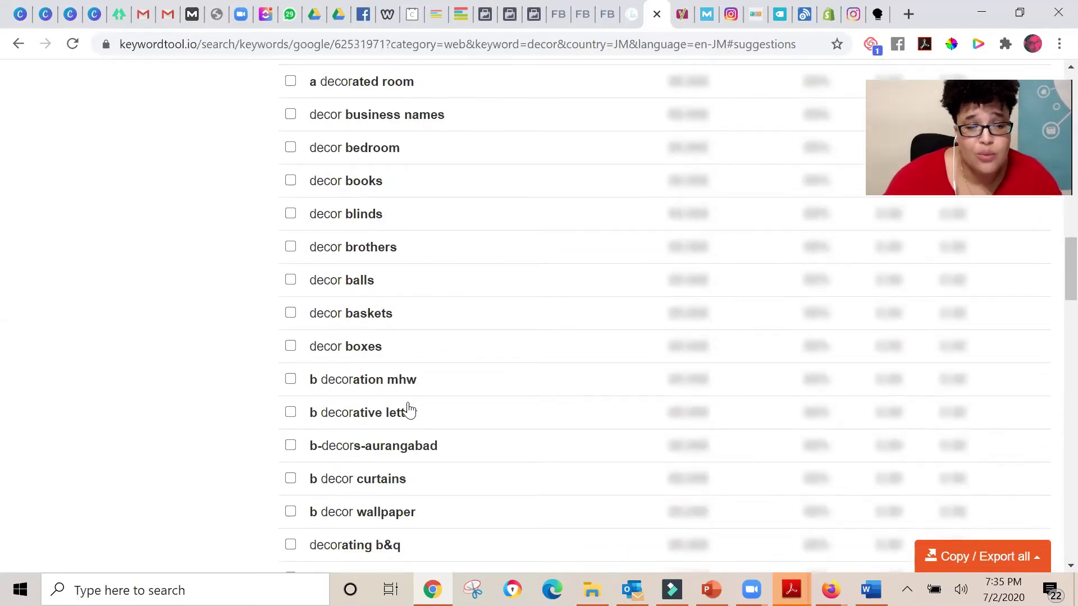
{"action": "scroll", "coordinate": [409, 411], "scroll_direction": "down", "scroll_amount": 4}
{"action": "scroll", "coordinate": [408, 411], "scroll_direction": "down", "scroll_amount": 2}
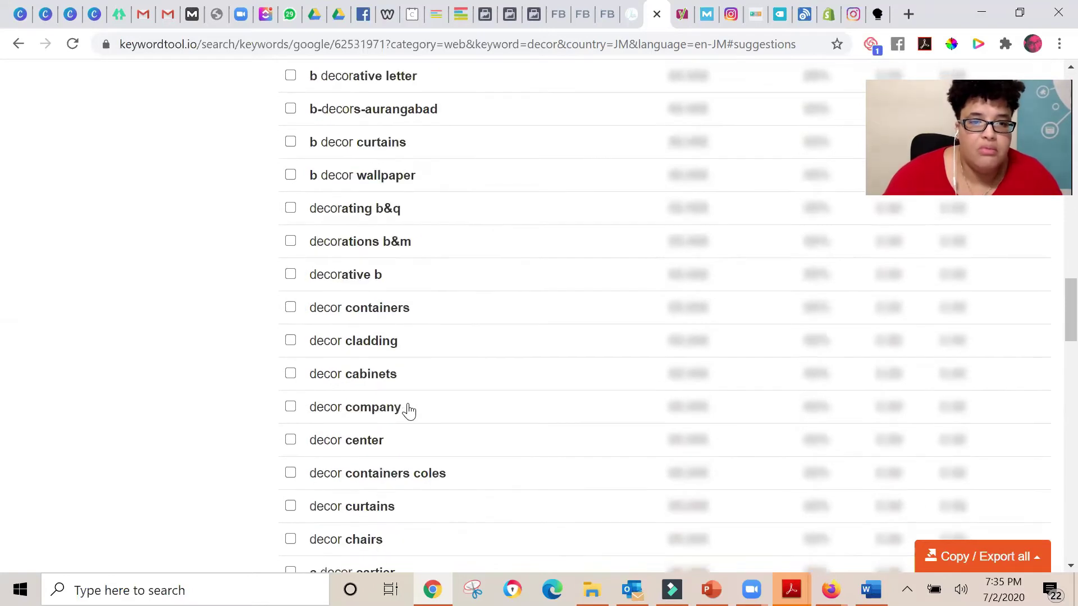
{"action": "scroll", "coordinate": [408, 411], "scroll_direction": "down", "scroll_amount": 2}
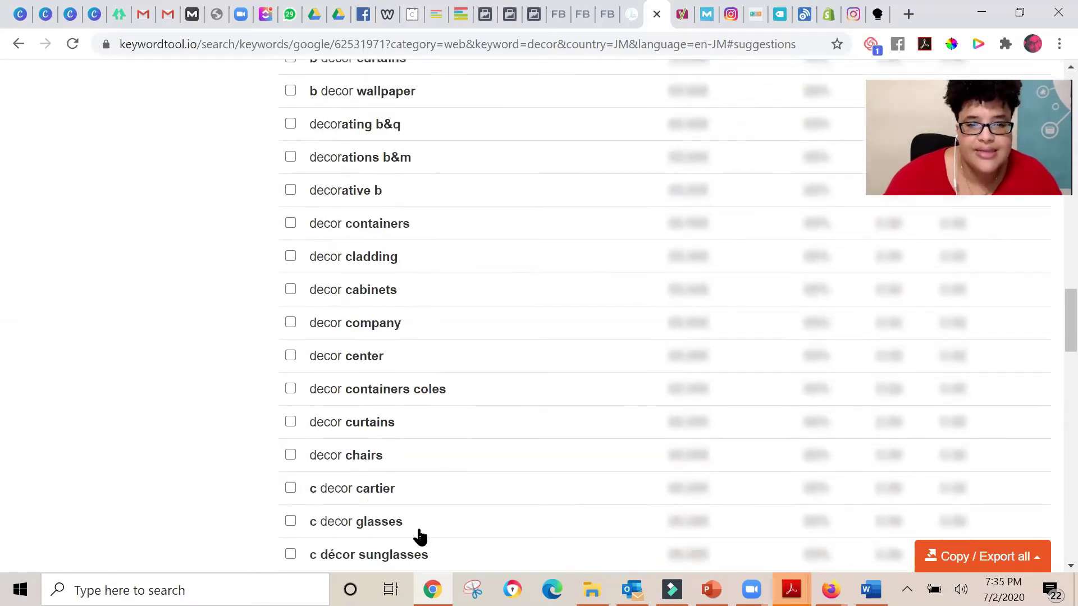
{"action": "scroll", "coordinate": [418, 534], "scroll_direction": "down", "scroll_amount": 1}
{"action": "scroll", "coordinate": [413, 553], "scroll_direction": "down", "scroll_amount": 3}
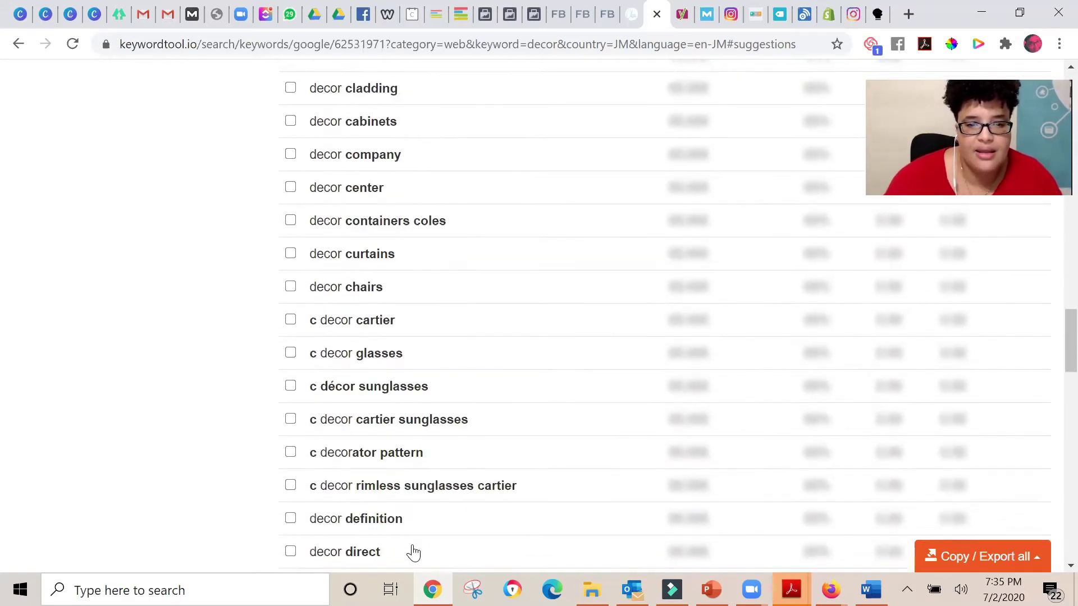
{"action": "scroll", "coordinate": [385, 378], "scroll_direction": "up", "scroll_amount": 3}
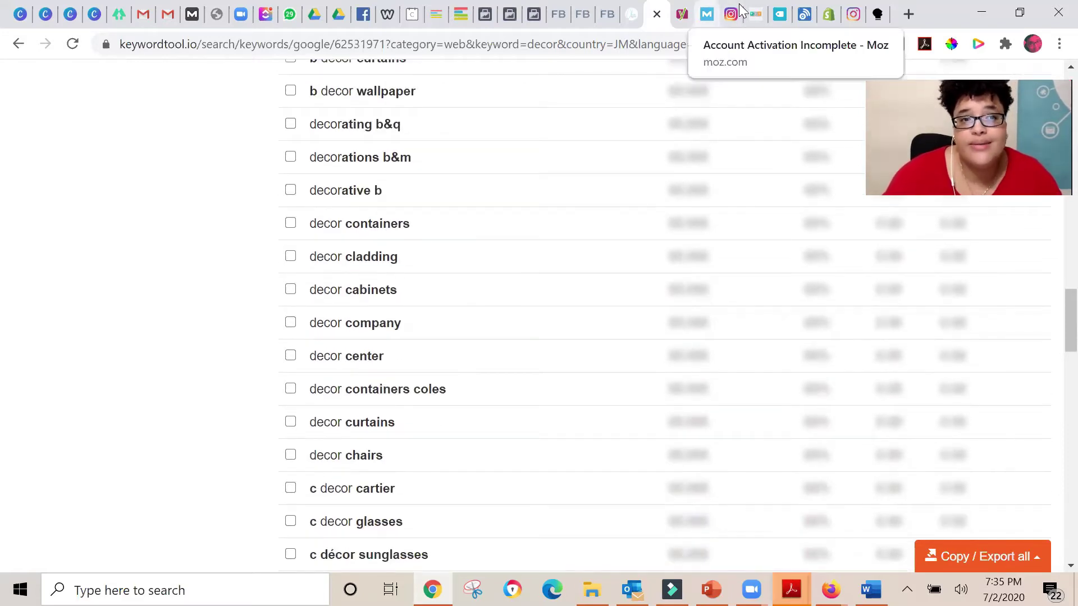
- Bring up the open Moz page and try analyzing the keyword "interior design" in Keyword Explorer
{"action": "left_click", "coordinate": [707, 14]}
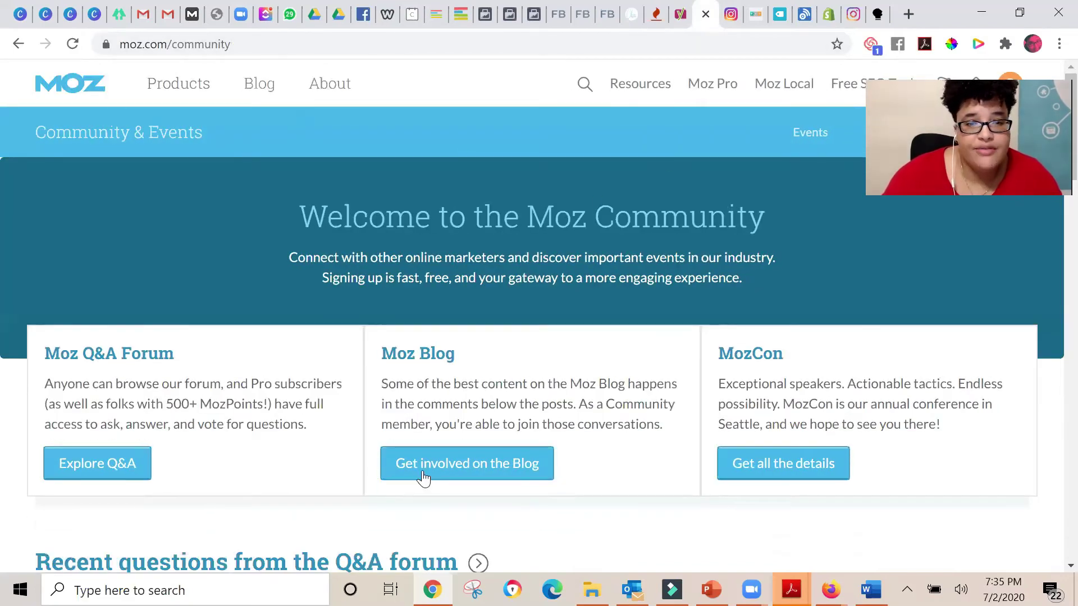
{"action": "scroll", "coordinate": [436, 471], "scroll_direction": "down", "scroll_amount": 1}
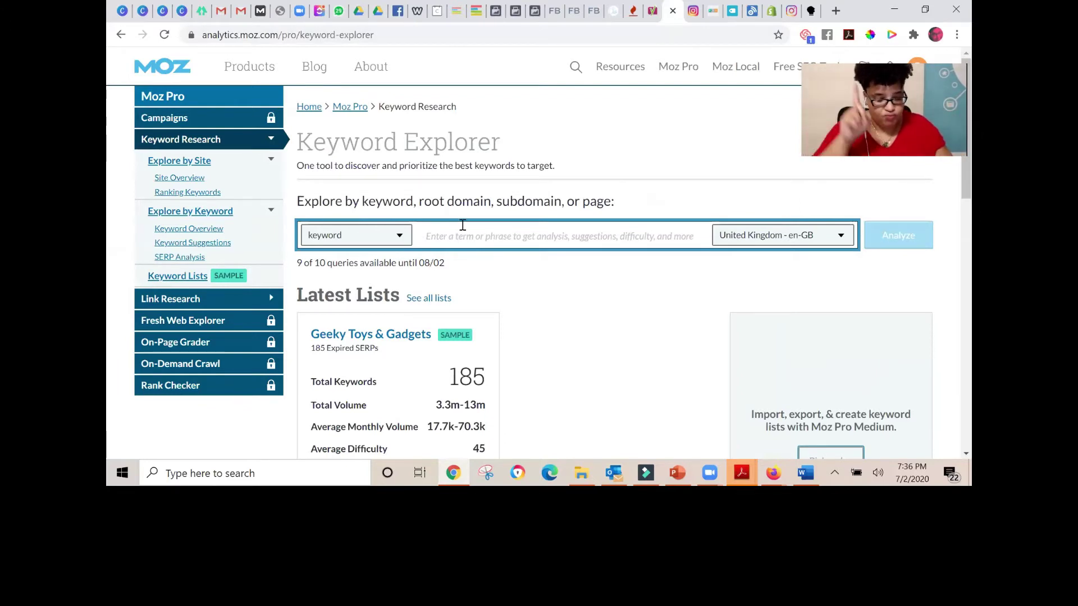
{"action": "type", "text": "interior design"}
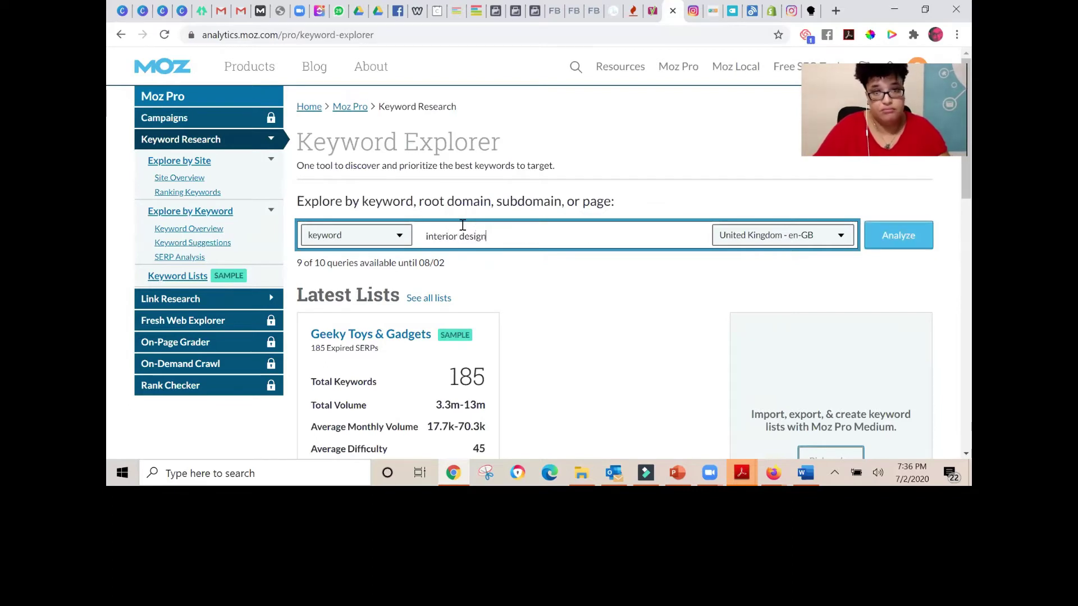
{"action": "key", "text": "Return"}
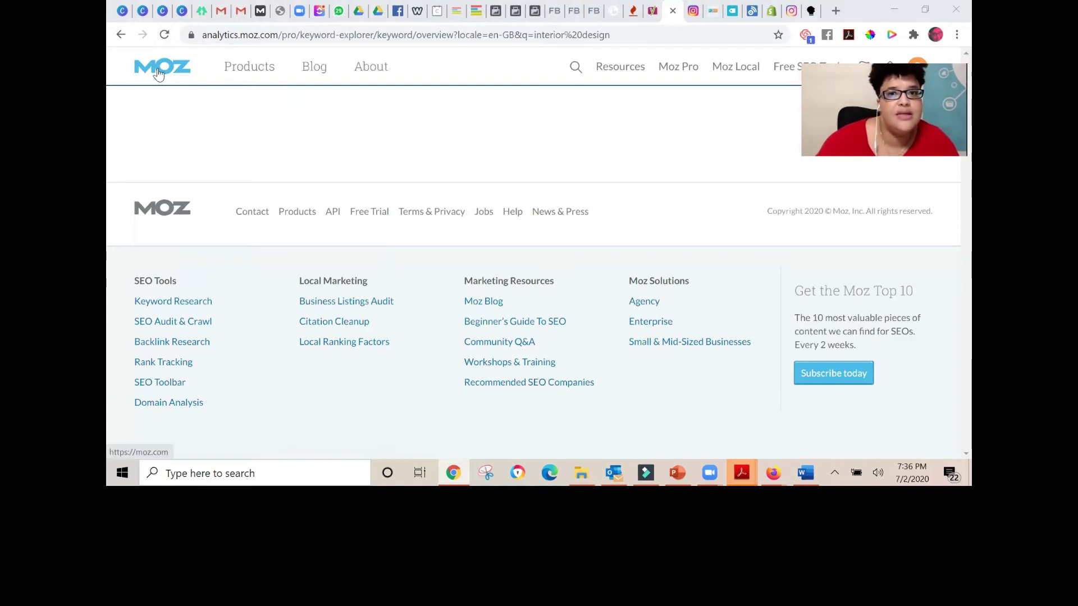
- Look for the keyword research tool through Moz's resources, home page and About page
{"action": "left_click", "coordinate": [638, 73]}
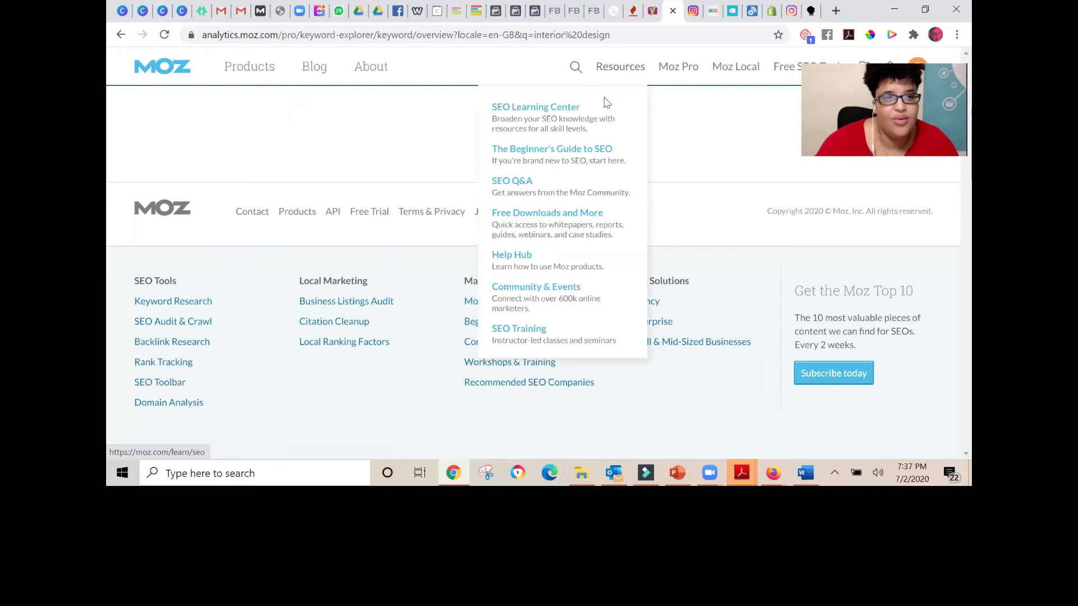
{"action": "left_click", "coordinate": [174, 70]}
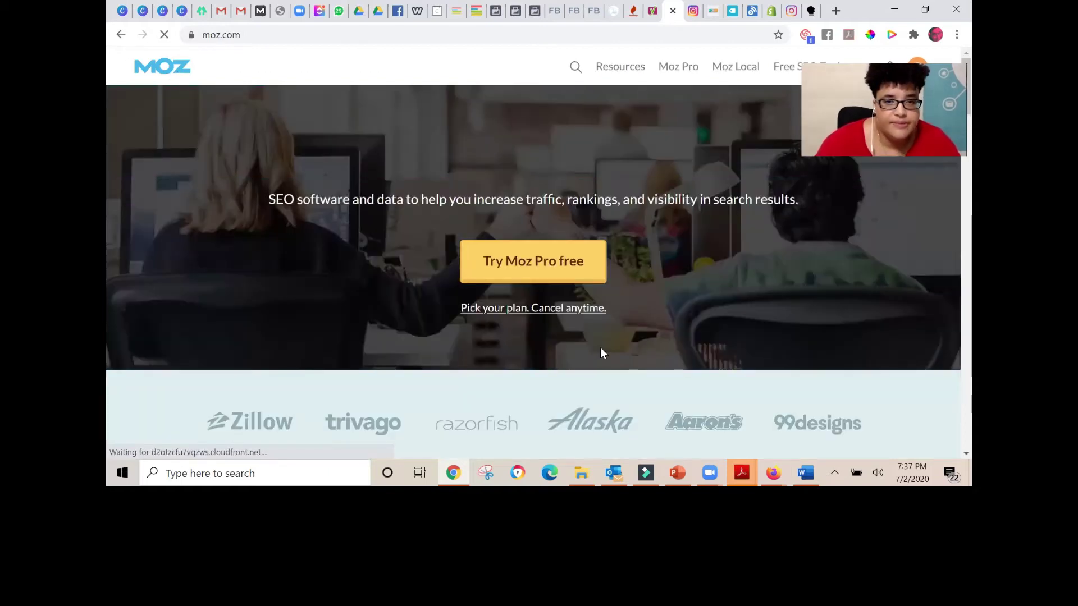
{"action": "scroll", "coordinate": [349, 392], "scroll_direction": "down", "scroll_amount": 3}
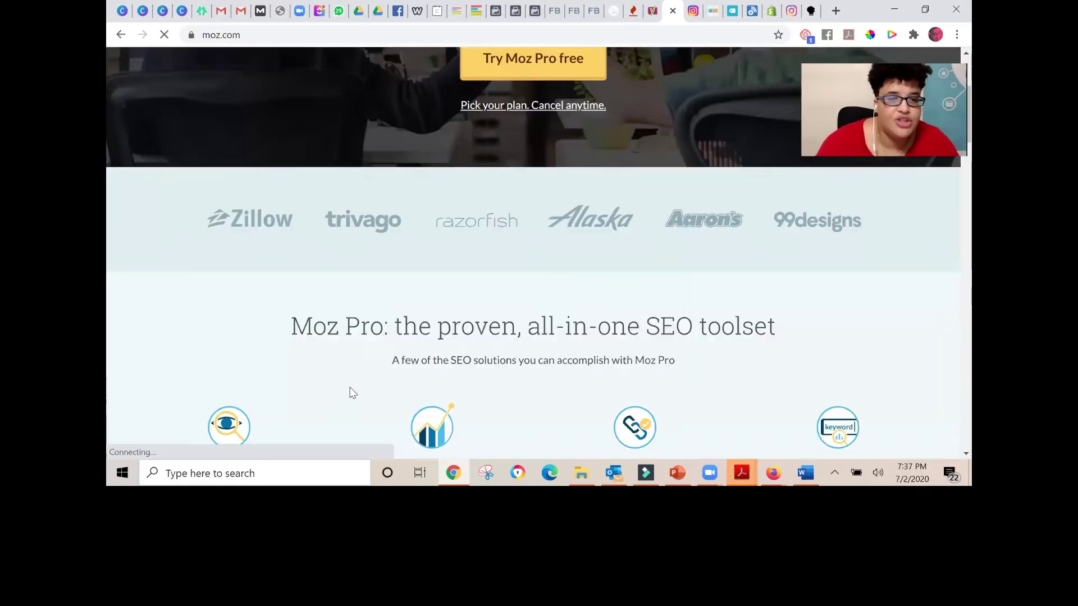
{"action": "scroll", "coordinate": [349, 391], "scroll_direction": "down", "scroll_amount": 2}
{"action": "scroll", "coordinate": [366, 133], "scroll_direction": "up", "scroll_amount": 5}
{"action": "left_click", "coordinate": [371, 67]}
- Search Google for "moz keyword explorer" and open Moz's Keyword Explorer from the results
{"action": "left_click", "coordinate": [367, 35]}
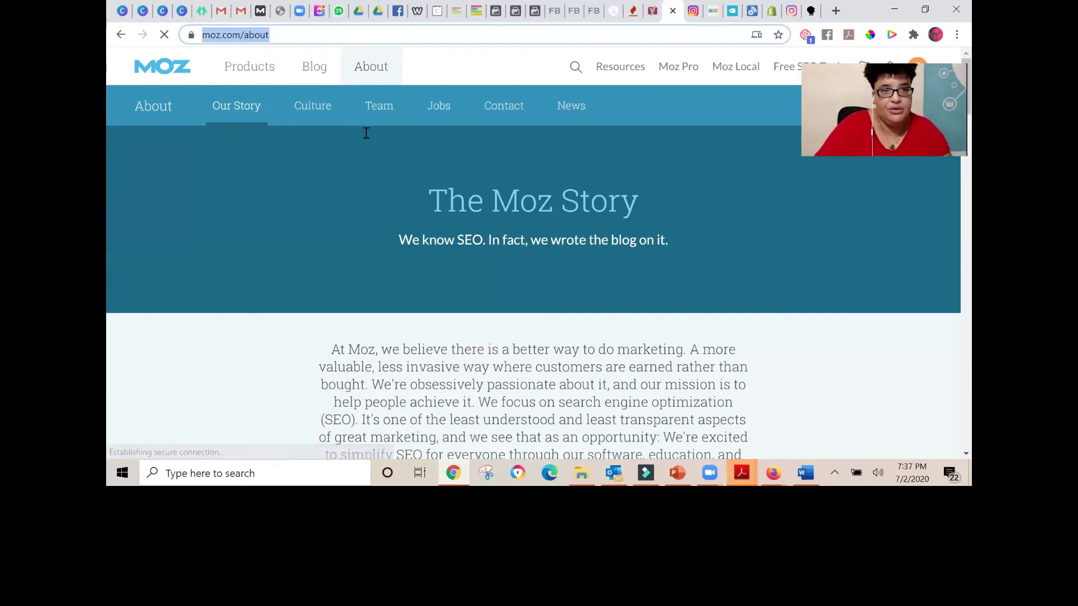
{"action": "type", "text": "m"}
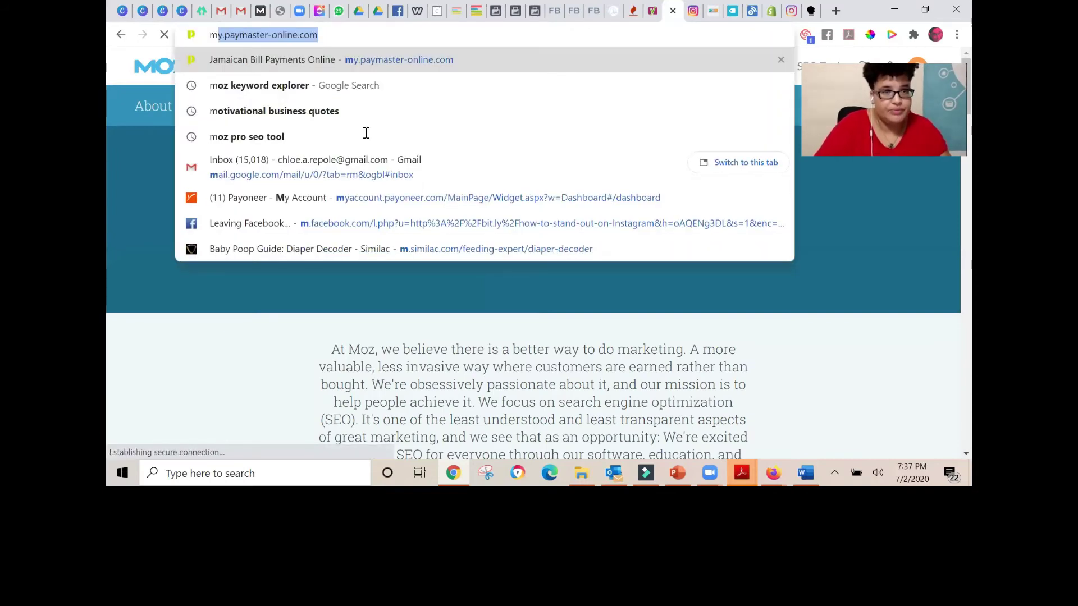
{"action": "type", "text": "o"}
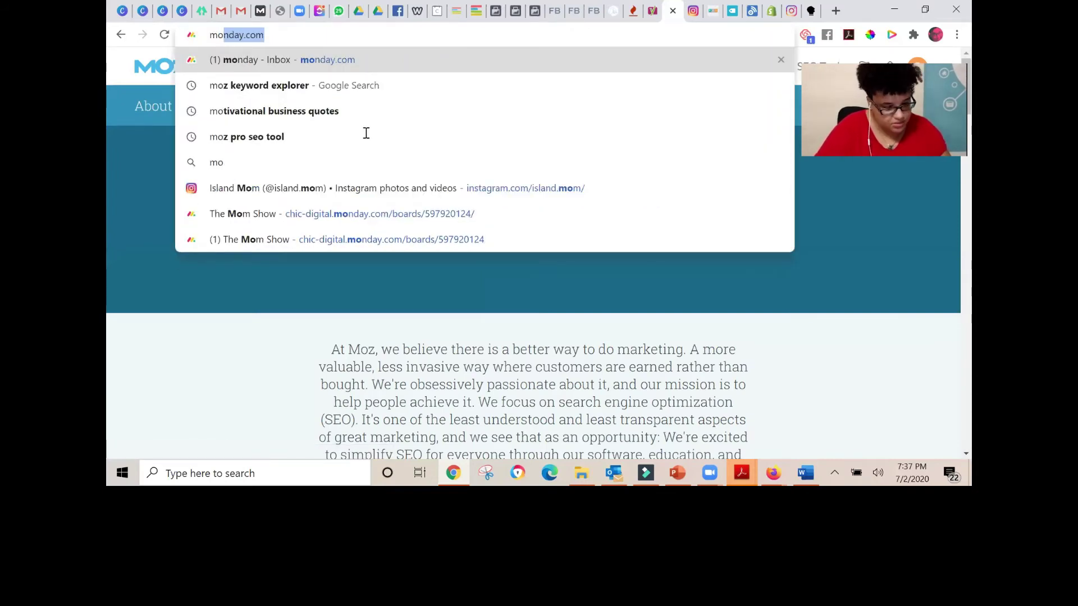
{"action": "type", "text": "z"}
{"action": "key", "text": "Right"}
{"action": "key", "text": "Return"}
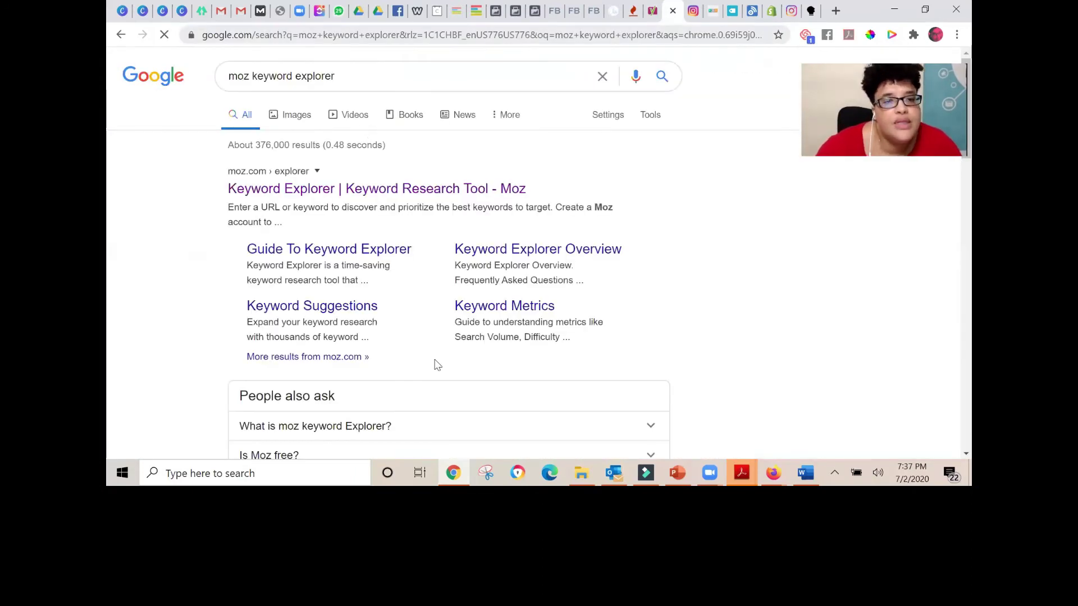
{"action": "scroll", "coordinate": [435, 358], "scroll_direction": "down", "scroll_amount": 1}
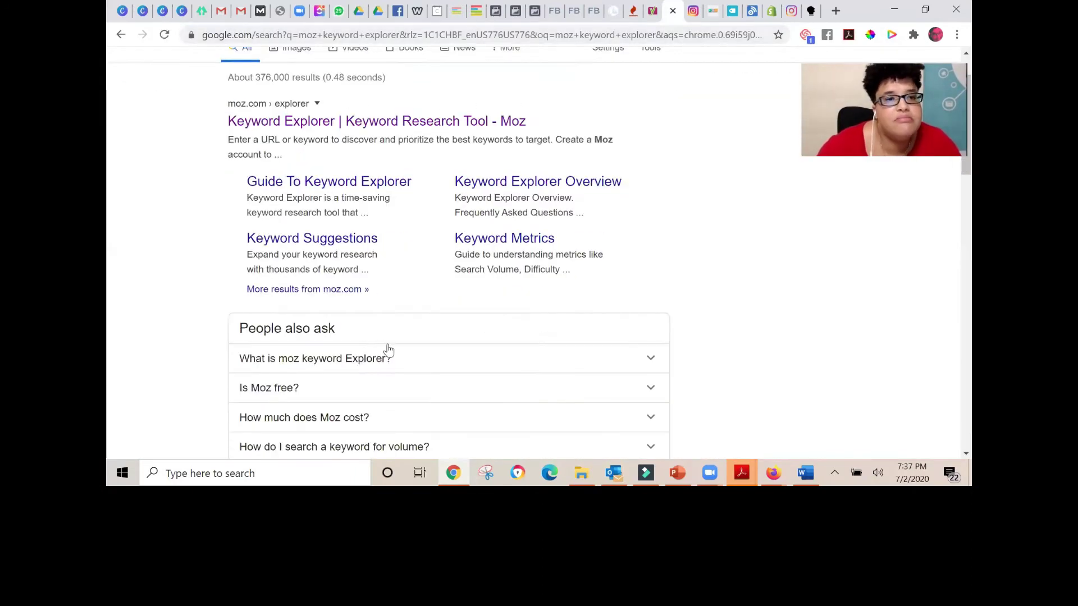
{"action": "left_click", "coordinate": [351, 123]}
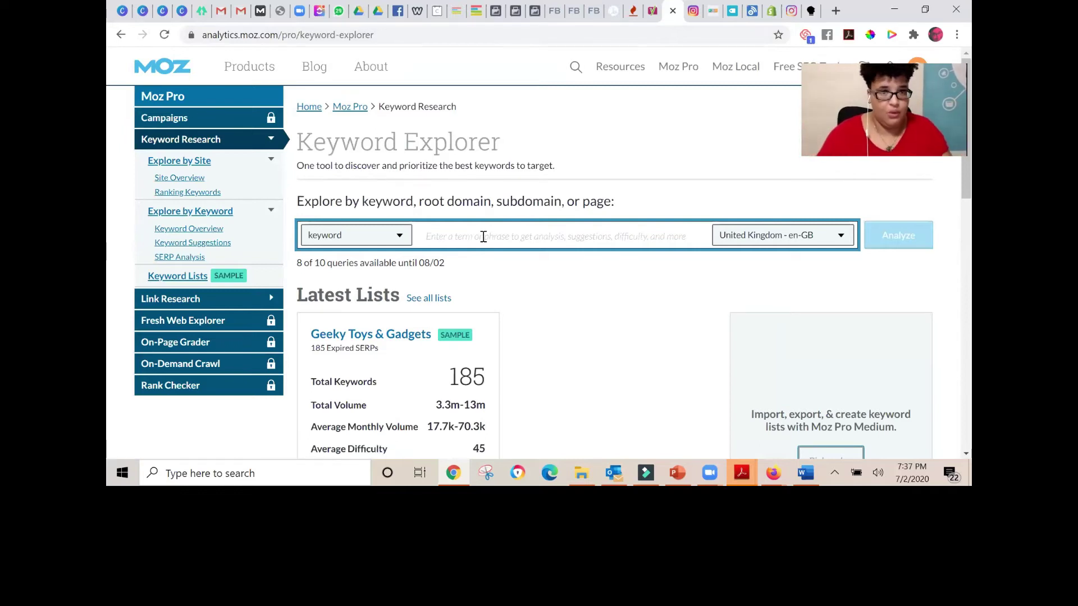
- Analyze the keyword "interior design" in Keyword Explorer for the United Kingdom - en-GB locale
{"action": "left_click", "coordinate": [804, 231]}
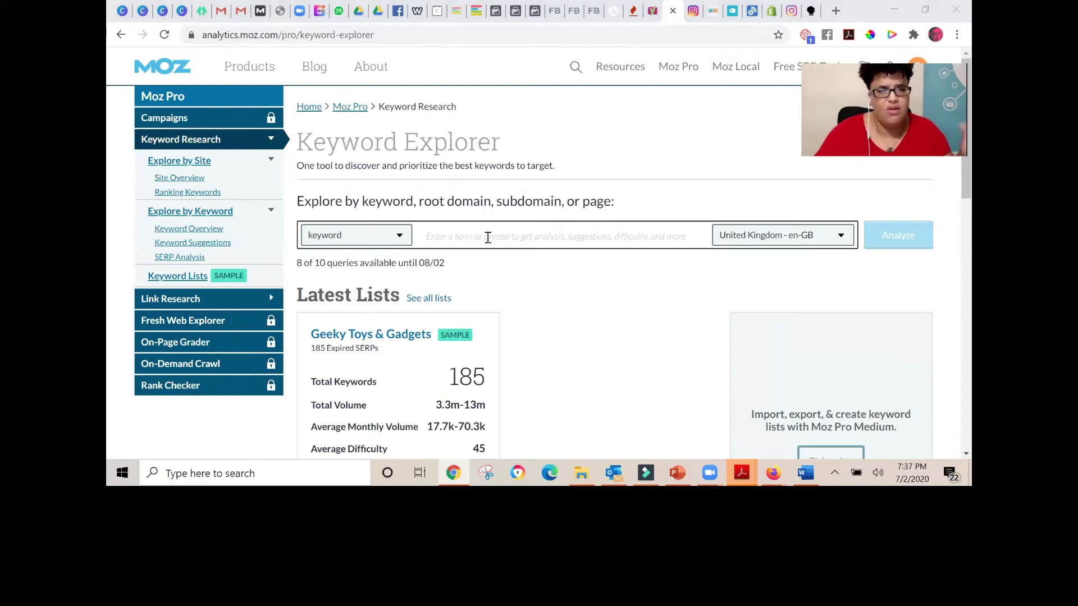
{"action": "left_click", "coordinate": [444, 234]}
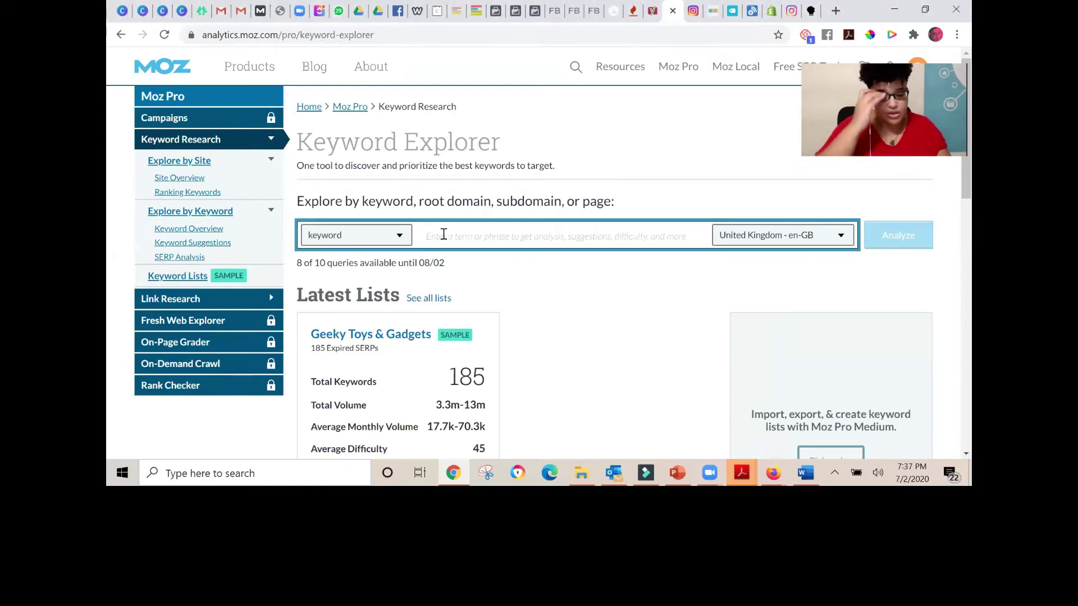
{"action": "type", "text": "in"}
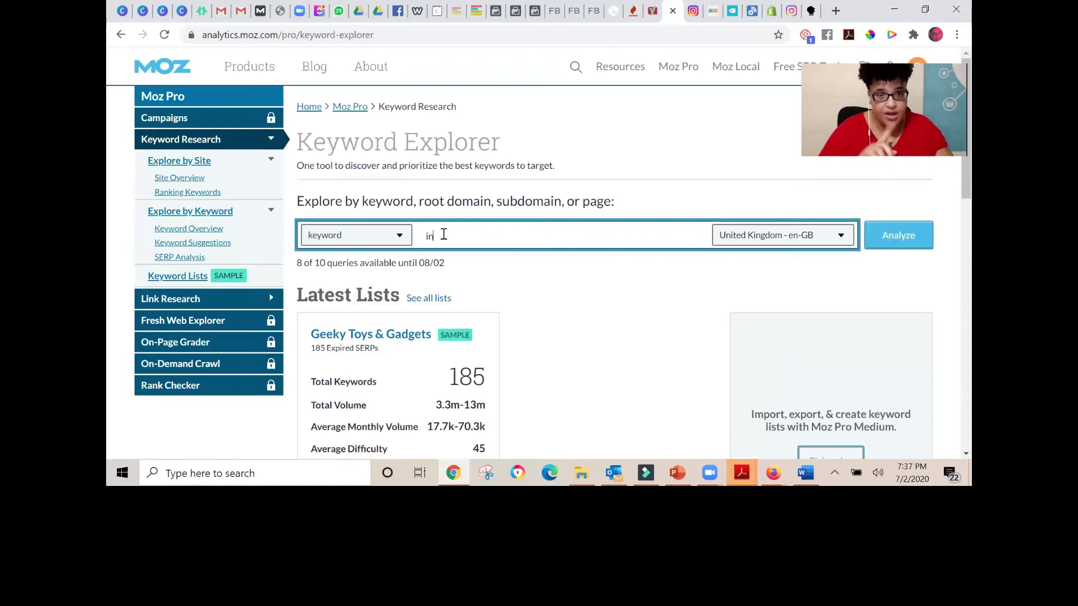
{"action": "type", "text": "terior"}
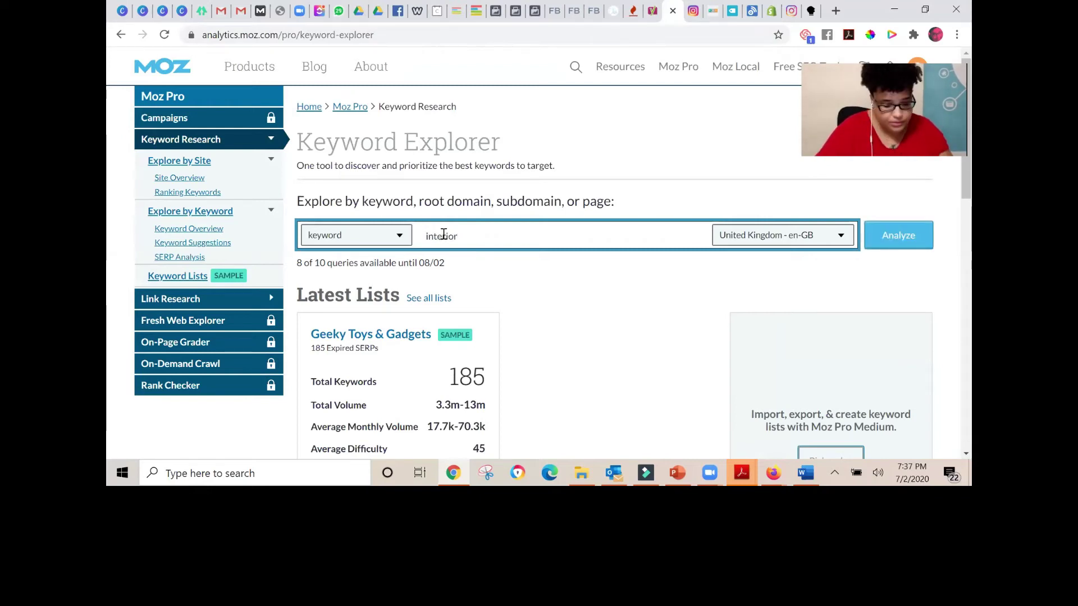
{"action": "type", "text": " design"}
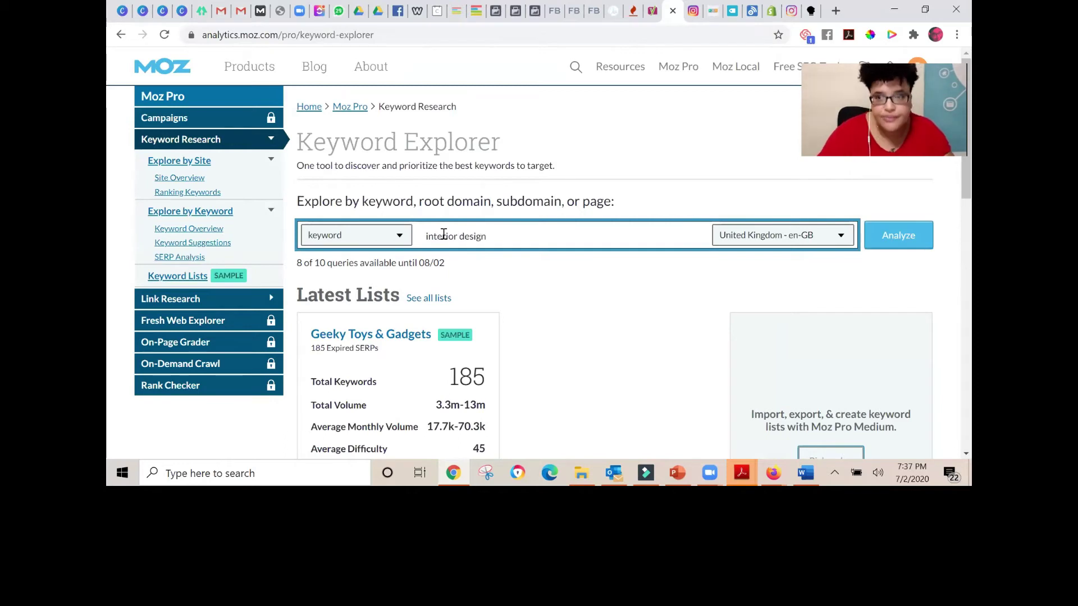
{"action": "left_click", "coordinate": [903, 234]}
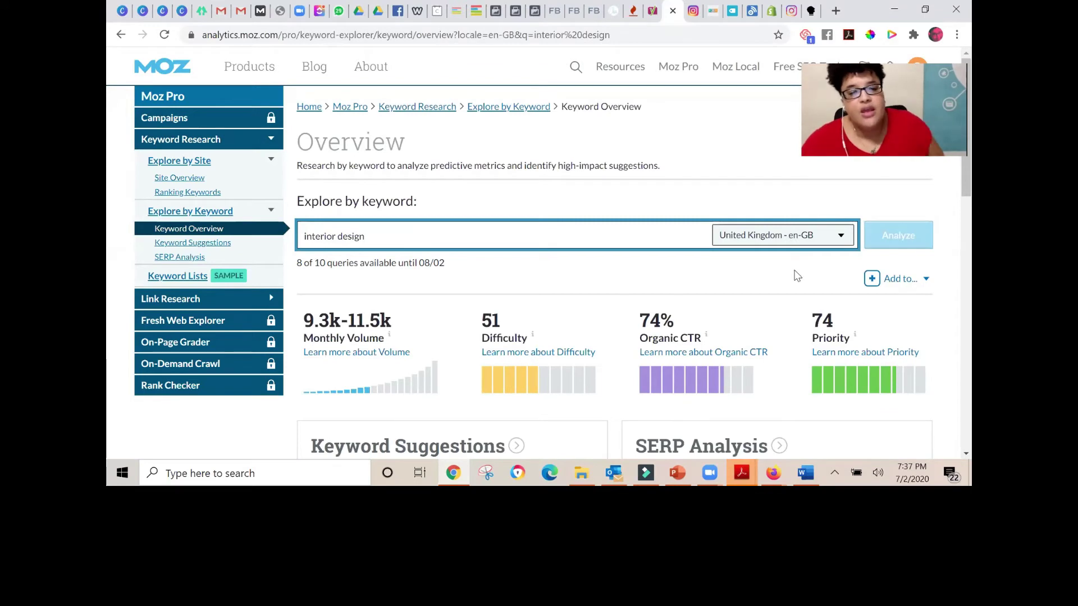
- Examine the keyword overview for interior design, including its metrics, keyword suggestions with monthly volume and SERP analysis
{"action": "scroll", "coordinate": [748, 274], "scroll_direction": "down", "scroll_amount": 2}
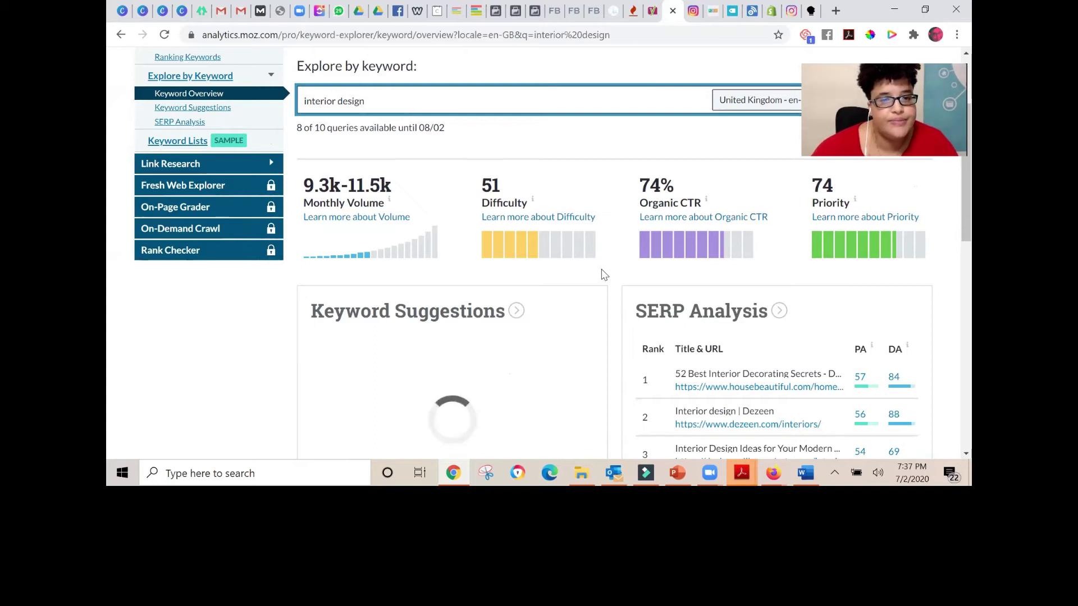
{"action": "scroll", "coordinate": [602, 273], "scroll_direction": "down", "scroll_amount": 1}
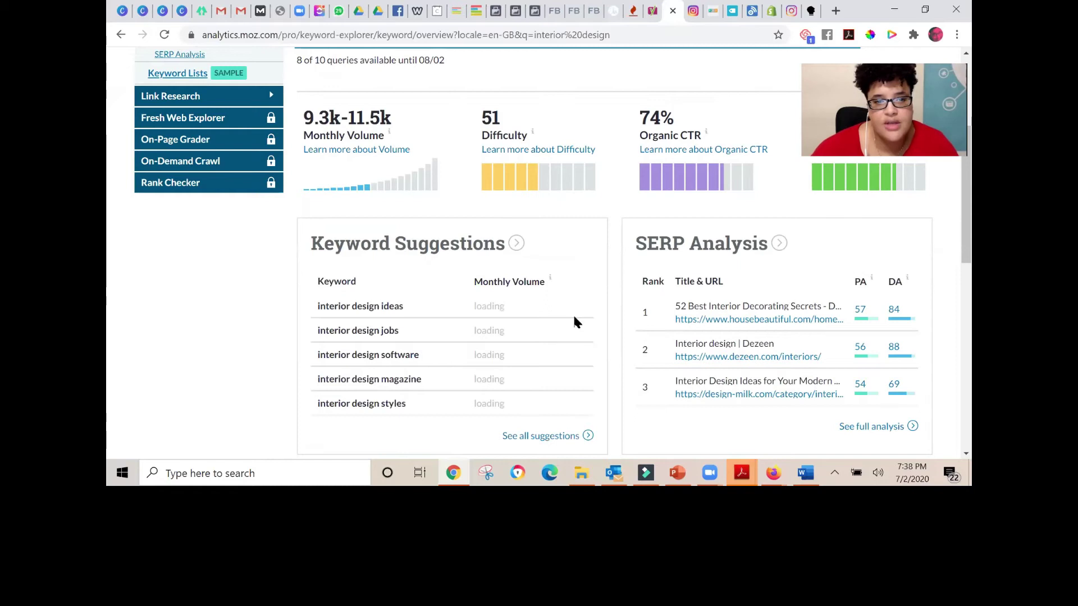
{"action": "scroll", "coordinate": [568, 329], "scroll_direction": "down", "scroll_amount": 1}
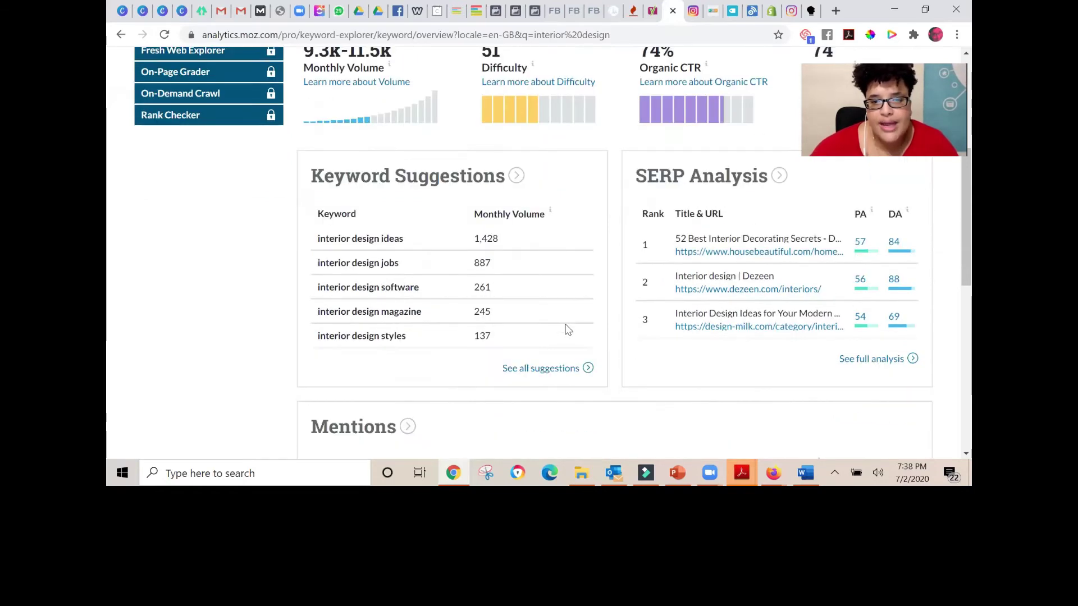
{"action": "scroll", "coordinate": [568, 329], "scroll_direction": "up", "scroll_amount": 1}
{"action": "scroll", "coordinate": [598, 325], "scroll_direction": "down", "scroll_amount": 1}
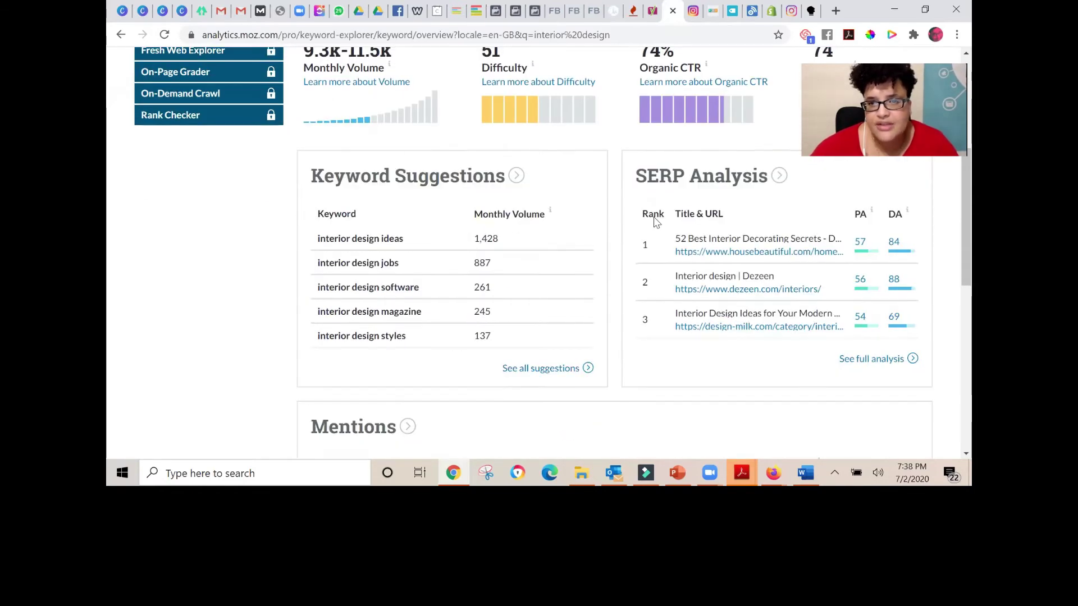